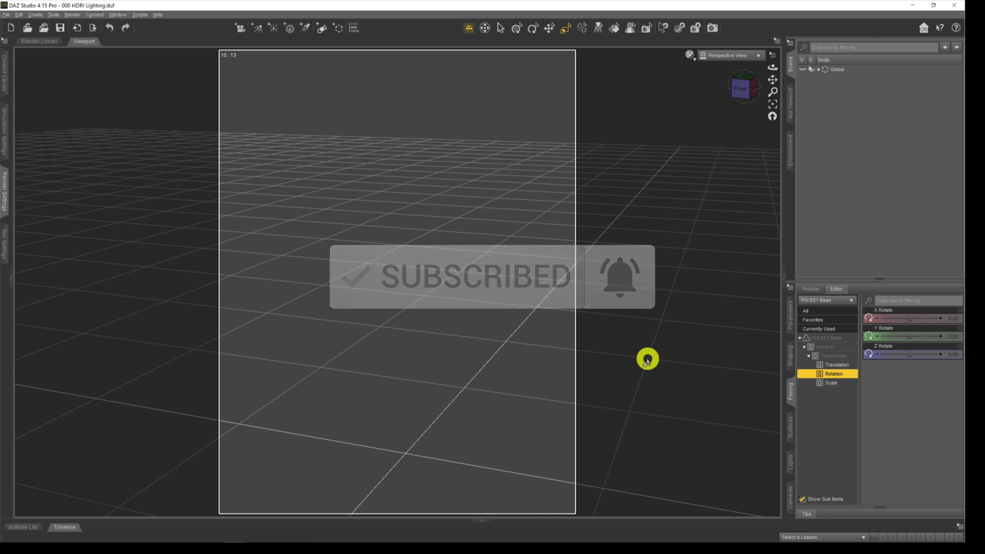
# - Clear the POI BS1 Base selection by clicking empty space in the viewport
pyautogui.click(647, 359)
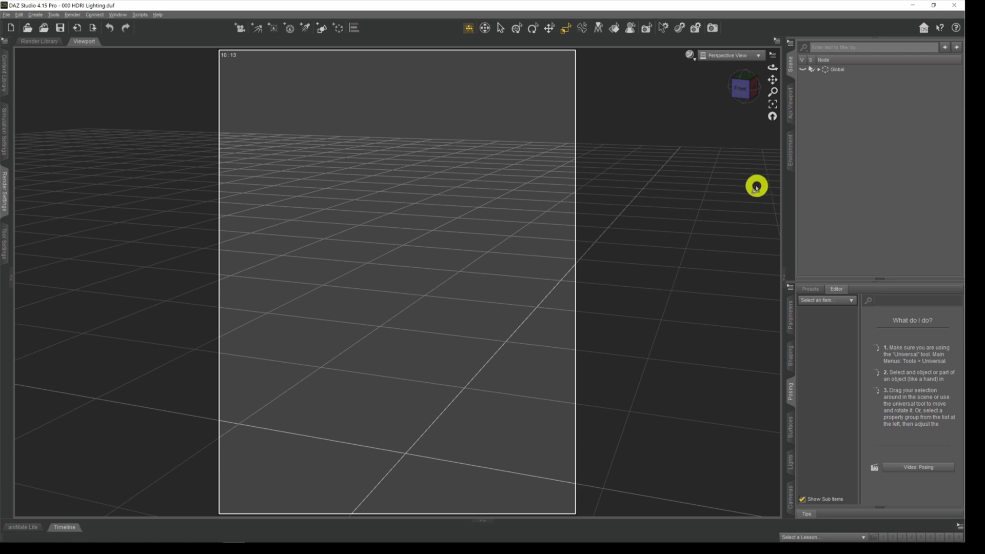
# - Switch the viewport DrawStyle to NVIDIA Iray and orbit to see more of the HDRI sky
pyautogui.click(690, 58)
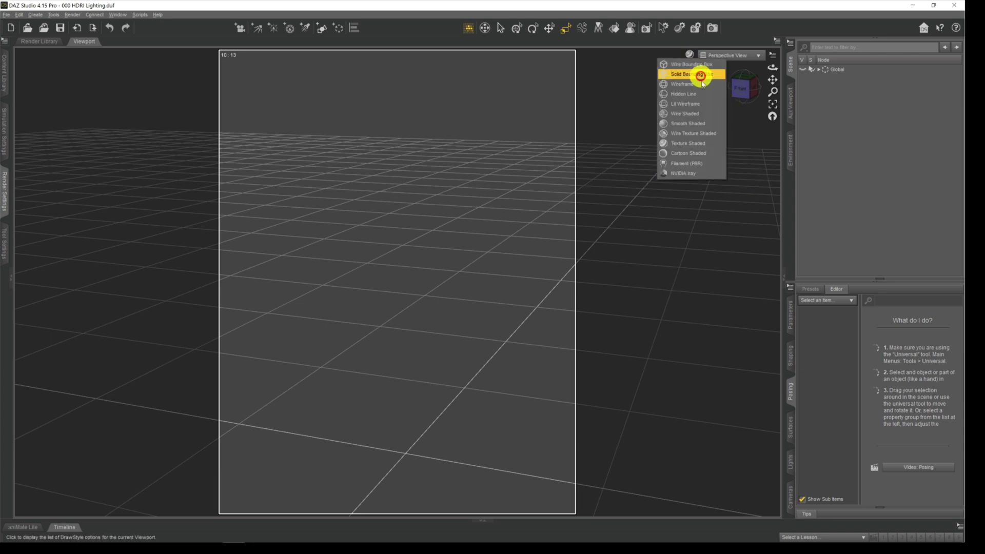
pyautogui.click(689, 180)
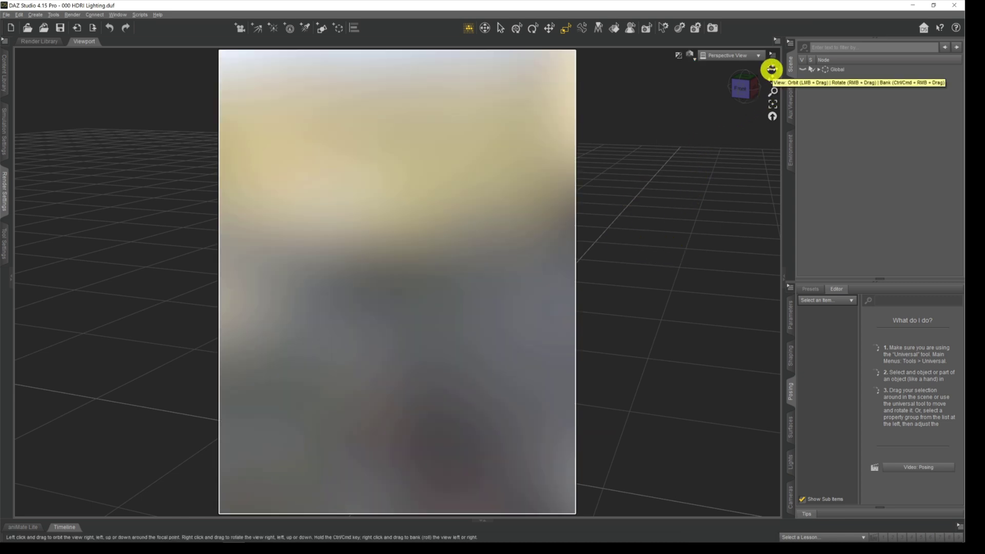
pyautogui.moveTo(771, 69)
pyautogui.mouseDown()
pyautogui.moveTo(746, 65)
pyautogui.moveTo(772, 69)
pyautogui.mouseUp()
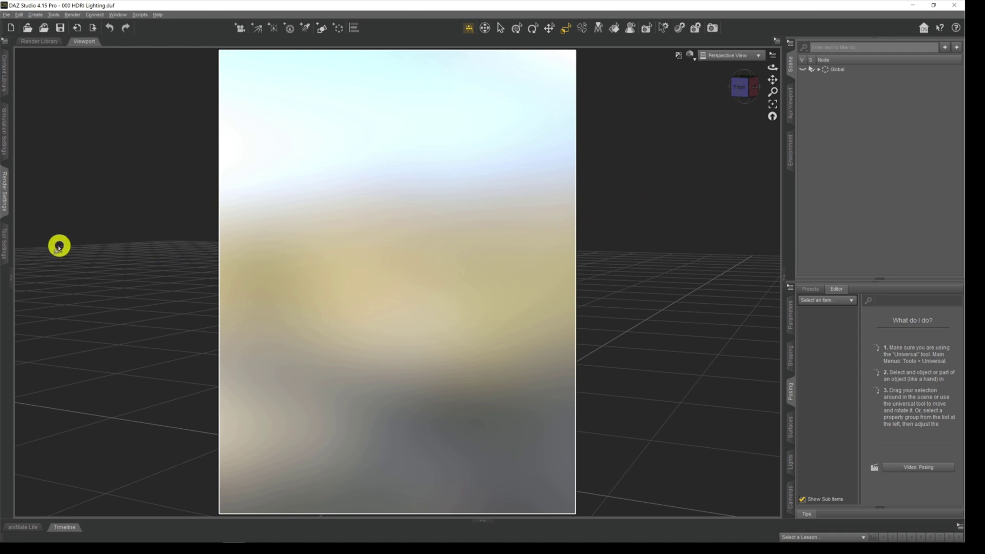
pyautogui.click(6, 177)
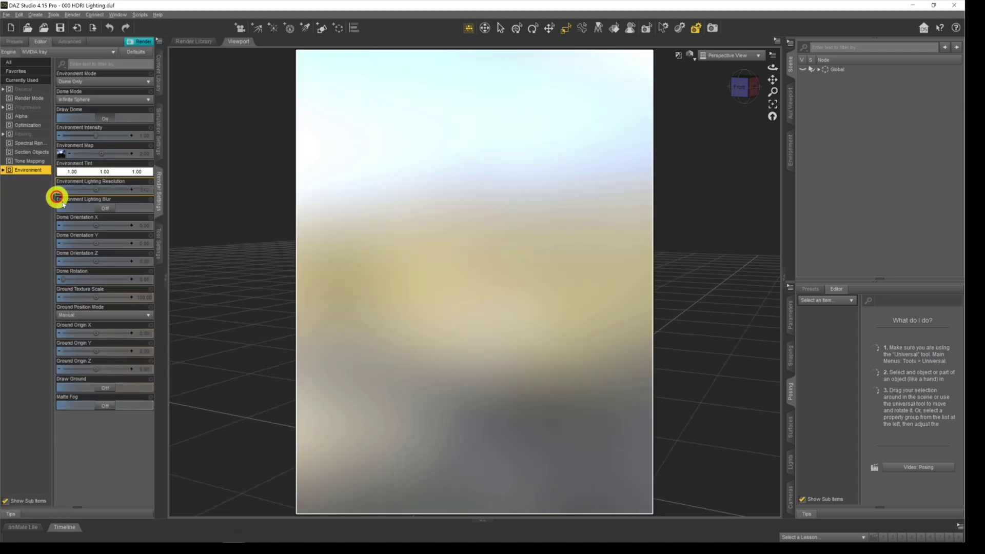
# - Check the Environment Mode choices in Render Settings, leaving it on Dome Only
pyautogui.click(99, 83)
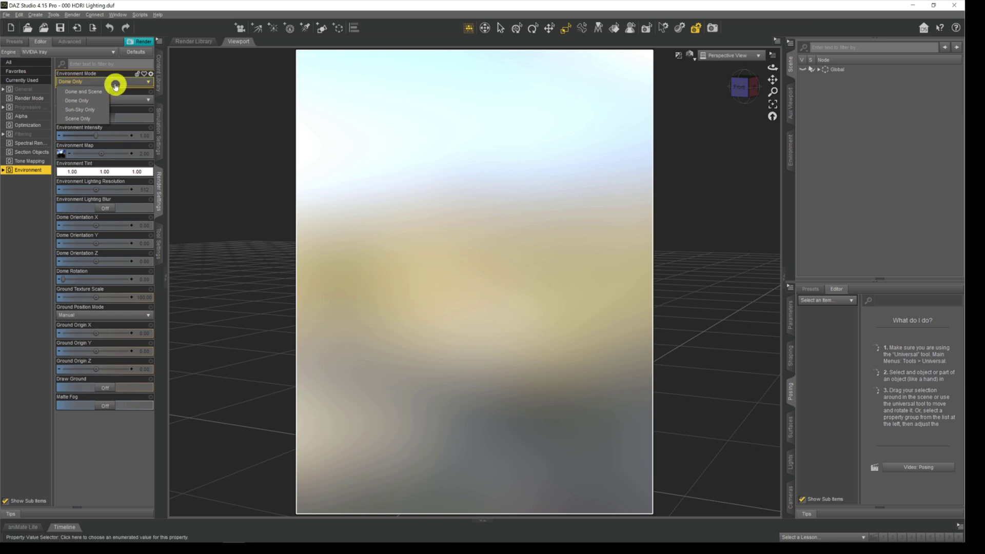
pyautogui.click(125, 84)
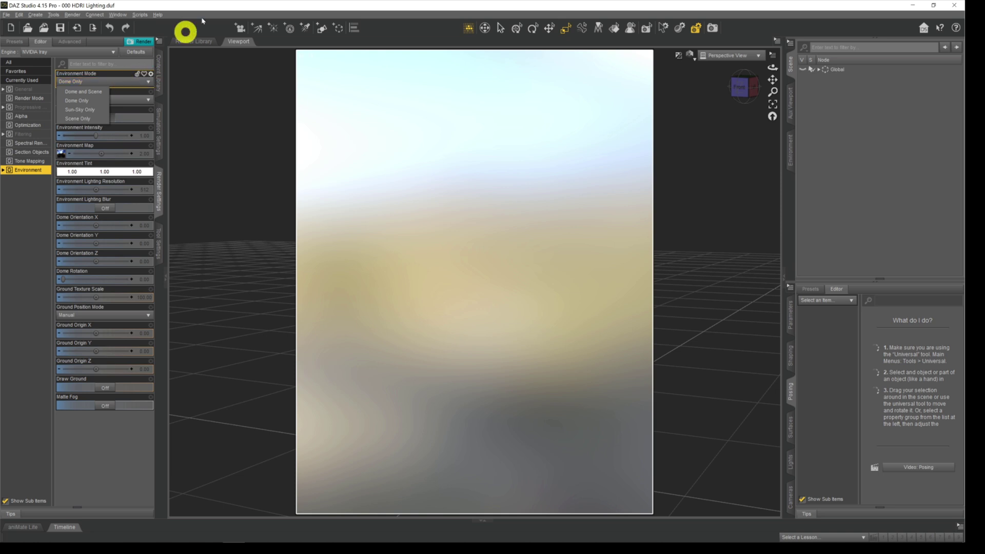
pyautogui.press('Escape')
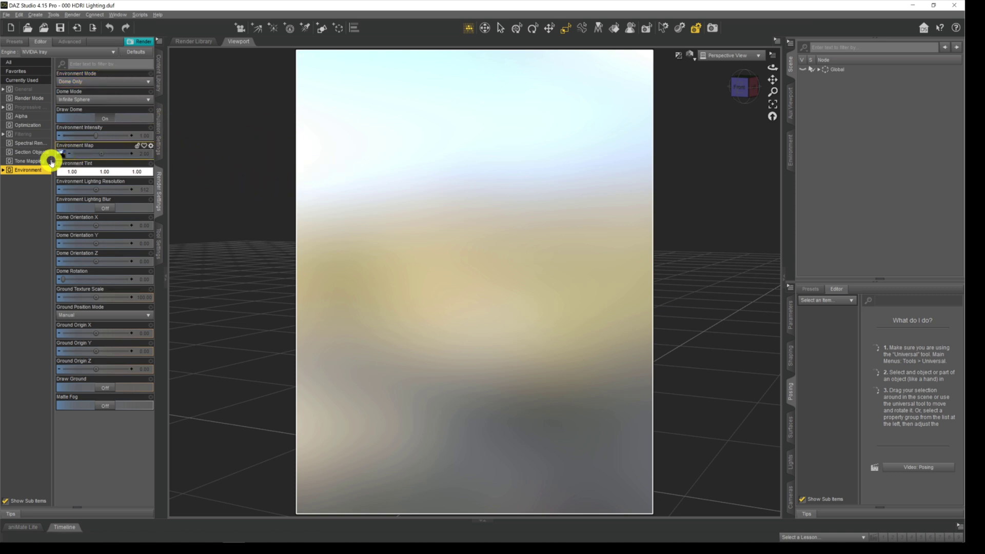
pyautogui.moveTo(59, 157)
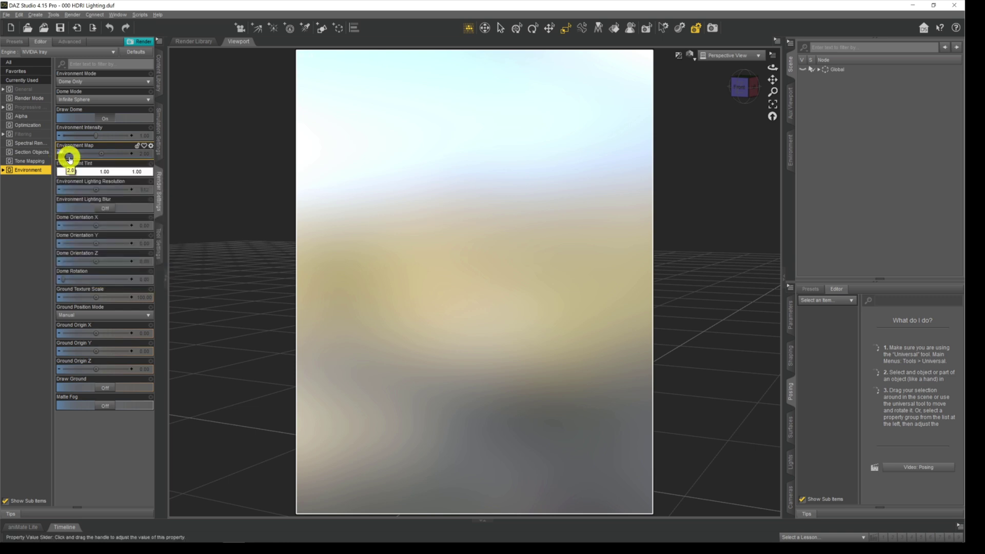
# - Hide Render Settings, select Global, and orbit around the figure to check its HDRI lighting
pyautogui.click(159, 180)
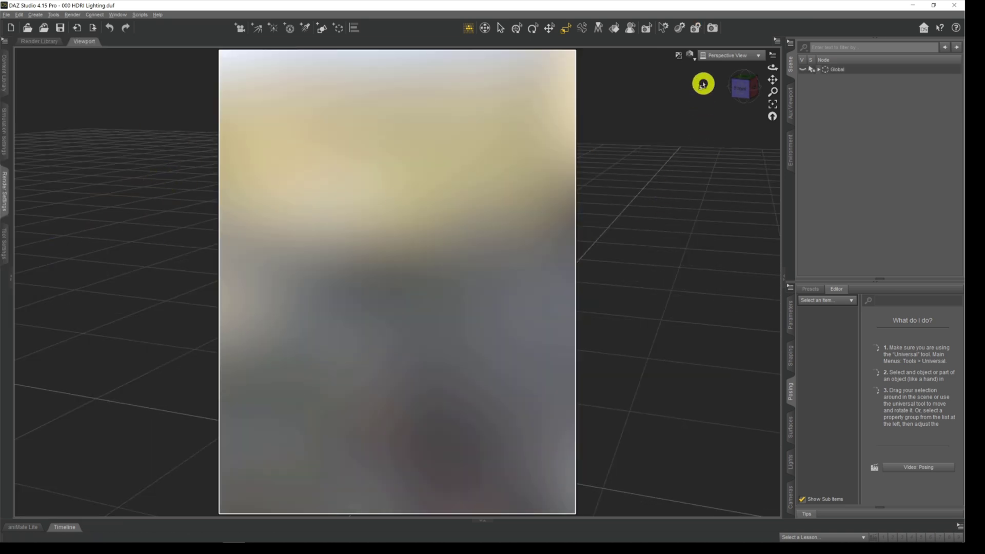
pyautogui.click(802, 72)
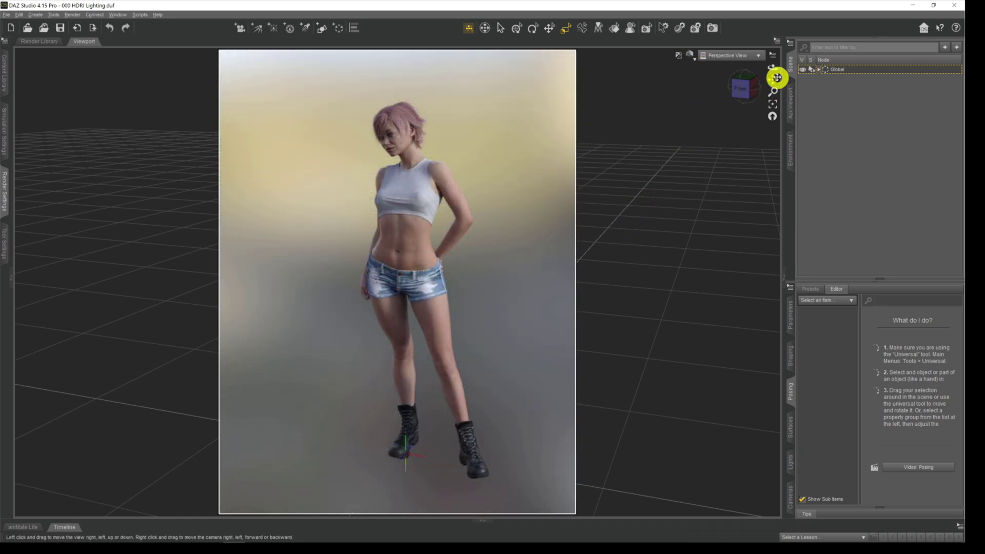
pyautogui.moveTo(773, 68)
pyautogui.mouseDown()
pyautogui.moveTo(796, 62)
pyautogui.moveTo(761, 103)
pyautogui.moveTo(771, 77)
pyautogui.moveTo(717, 82)
pyautogui.moveTo(785, 69)
pyautogui.moveTo(768, 68)
pyautogui.moveTo(779, 80)
pyautogui.moveTo(771, 69)
pyautogui.moveTo(788, 69)
pyautogui.moveTo(771, 68)
pyautogui.mouseUp()
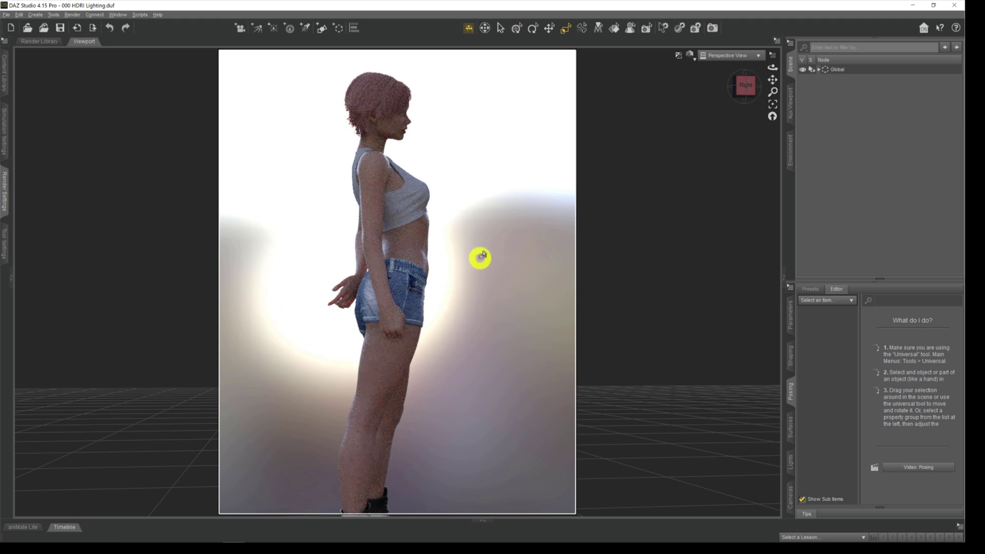
pyautogui.moveTo(765, 70)
pyautogui.mouseDown()
pyautogui.moveTo(721, 66)
pyautogui.moveTo(770, 66)
pyautogui.mouseUp()
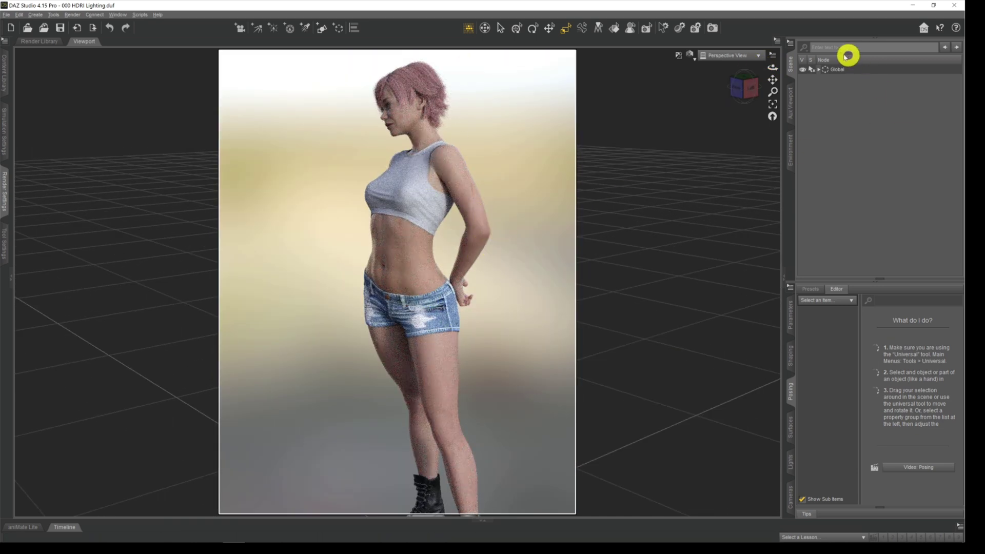
pyautogui.moveTo(773, 68)
pyautogui.mouseDown()
pyautogui.moveTo(767, 62)
pyautogui.moveTo(790, 69)
pyautogui.moveTo(774, 69)
pyautogui.mouseUp()
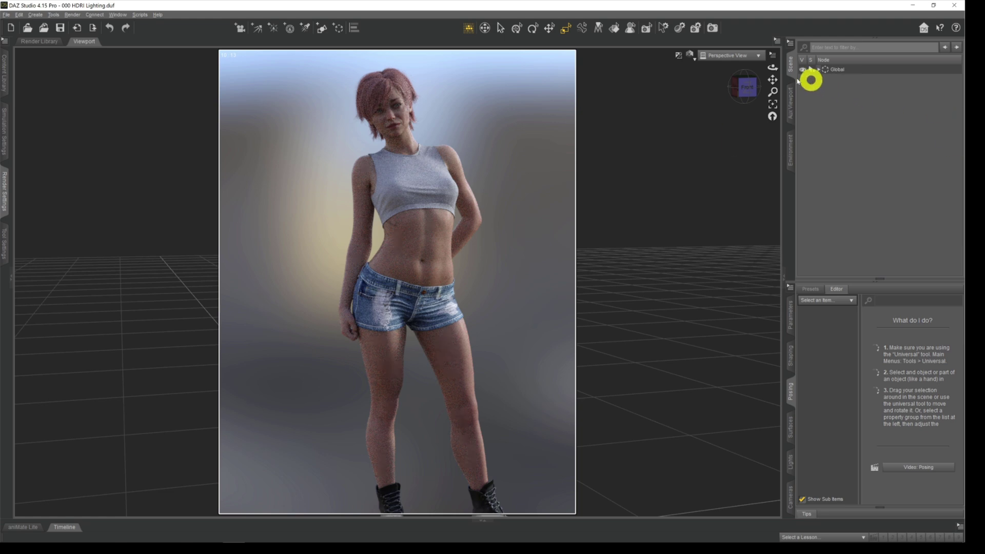
pyautogui.moveTo(772, 69)
pyautogui.mouseDown()
pyautogui.moveTo(811, 70)
pyautogui.moveTo(763, 66)
pyautogui.moveTo(772, 70)
pyautogui.mouseUp()
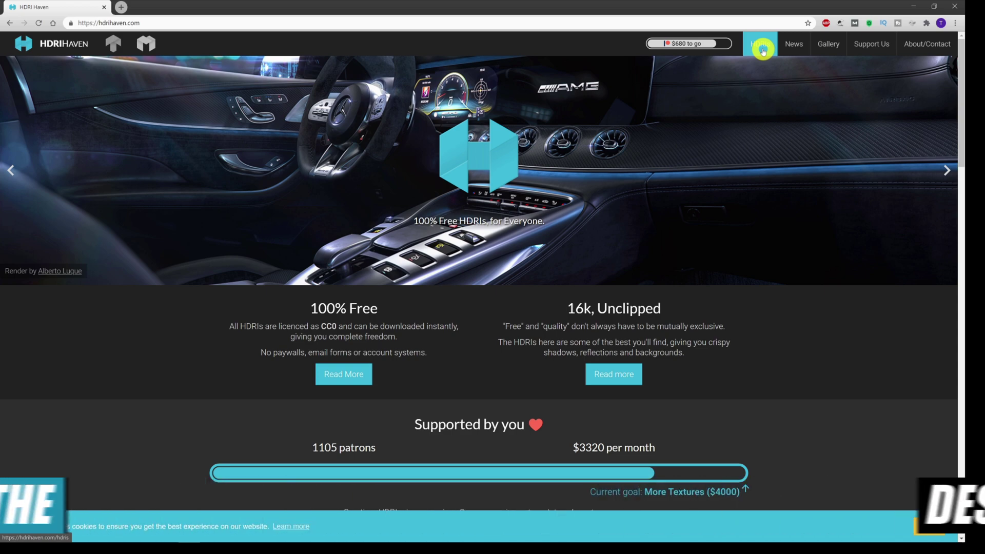
pyautogui.click(763, 50)
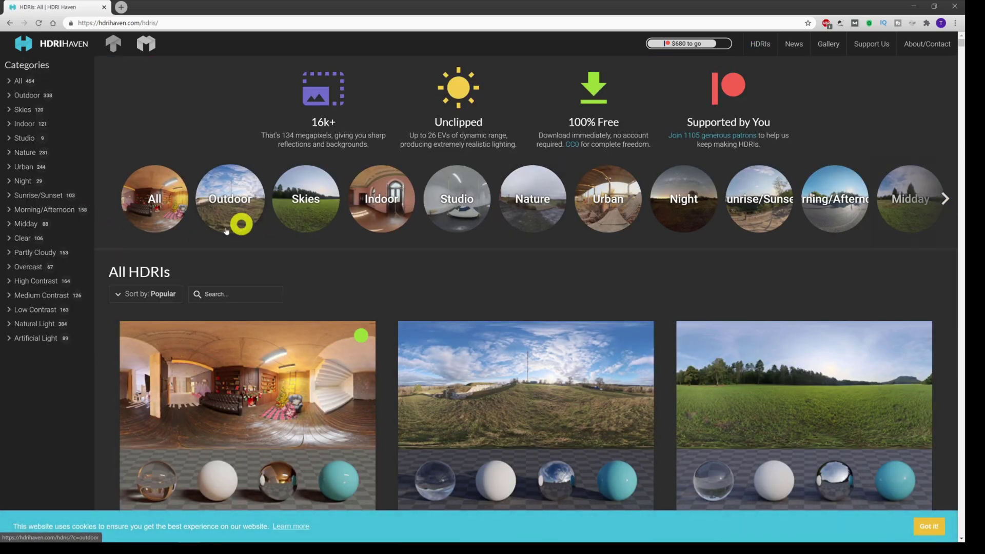
# - Browse the HDRI Haven library, filtering to the Outdoor and then the Studio category
pyautogui.scroll(-13, 307, 380)
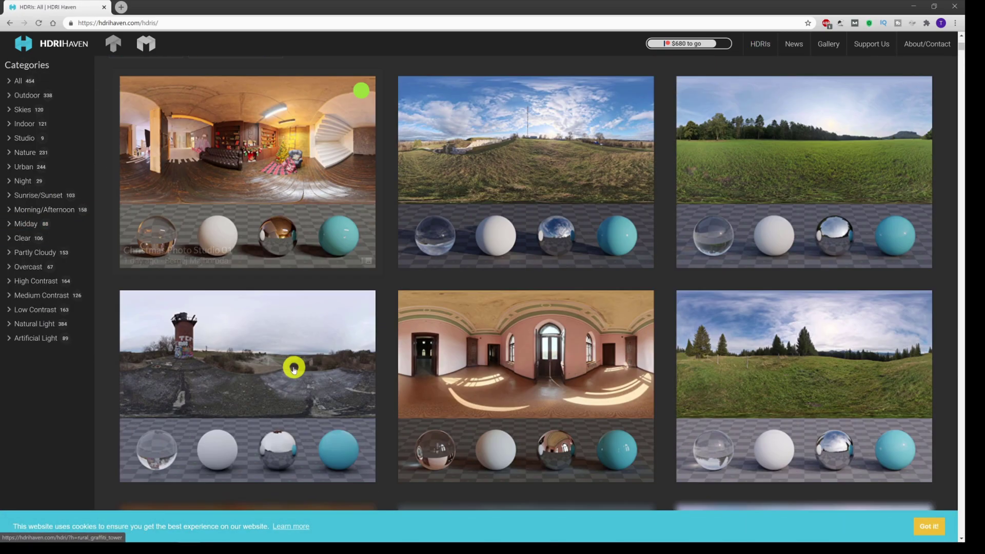
pyautogui.scroll(-19, 323, 344)
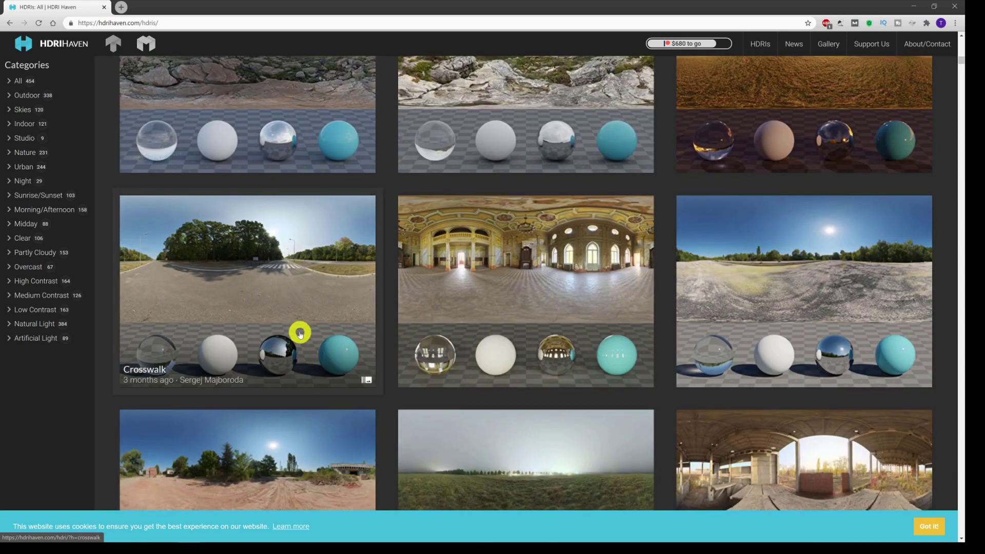
pyautogui.scroll(10, 300, 334)
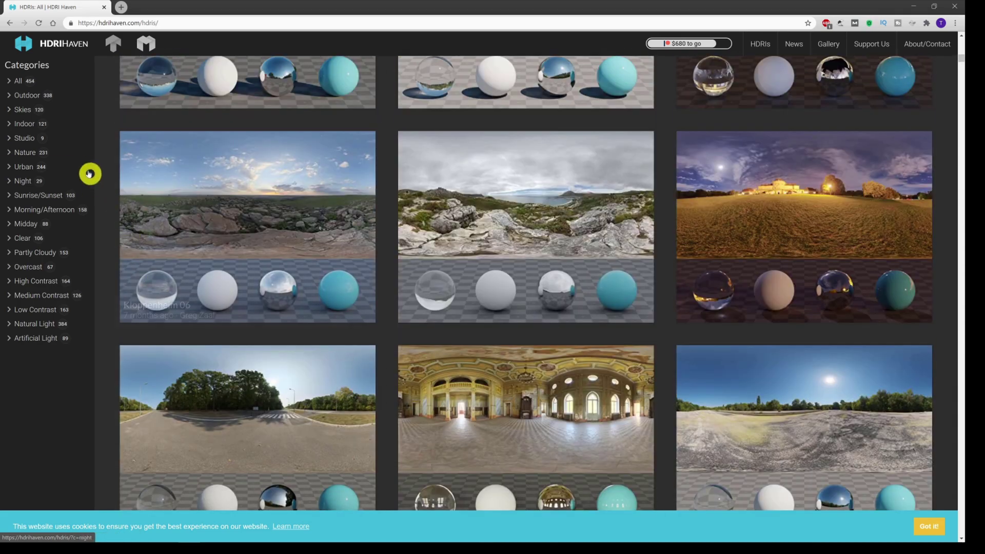
pyautogui.click(37, 101)
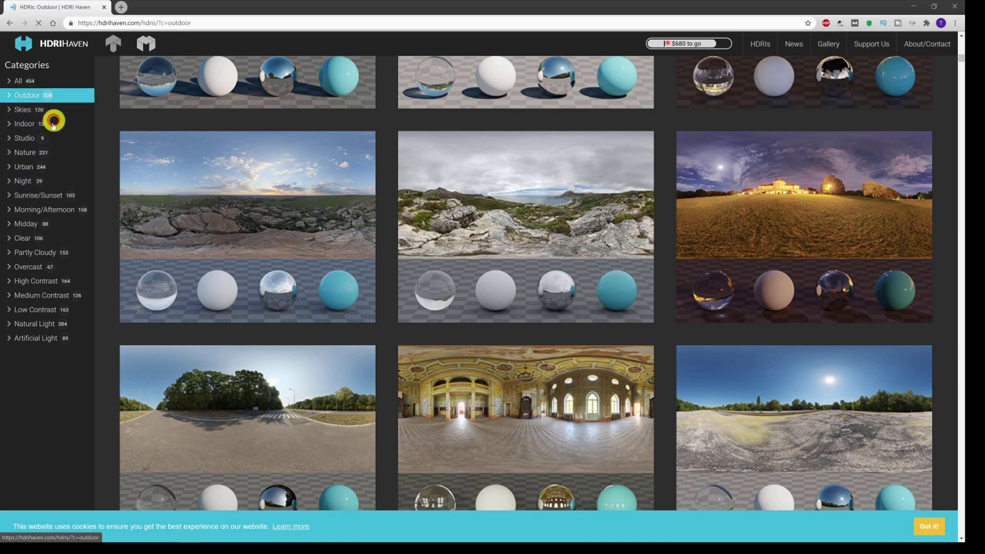
pyautogui.scroll(-4, 259, 308)
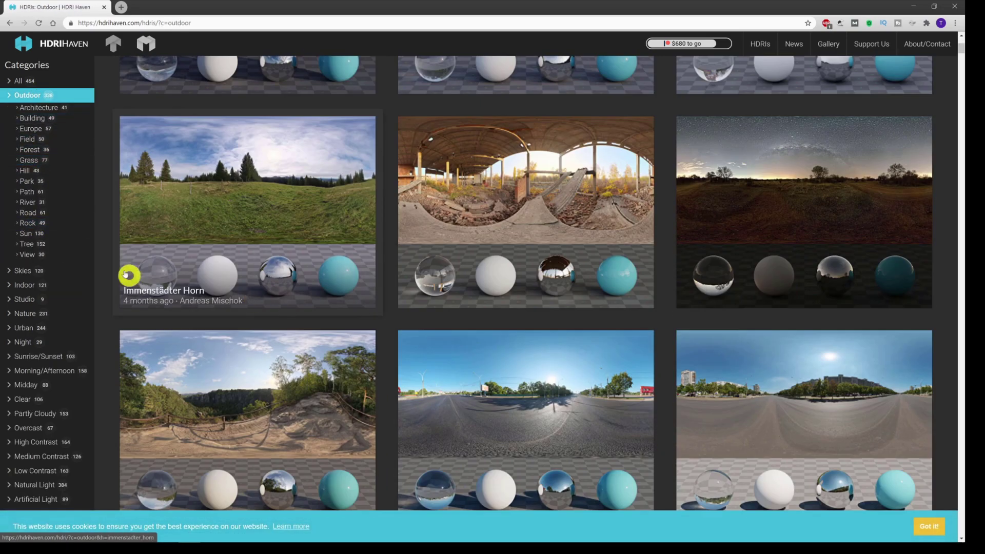
pyautogui.click(28, 299)
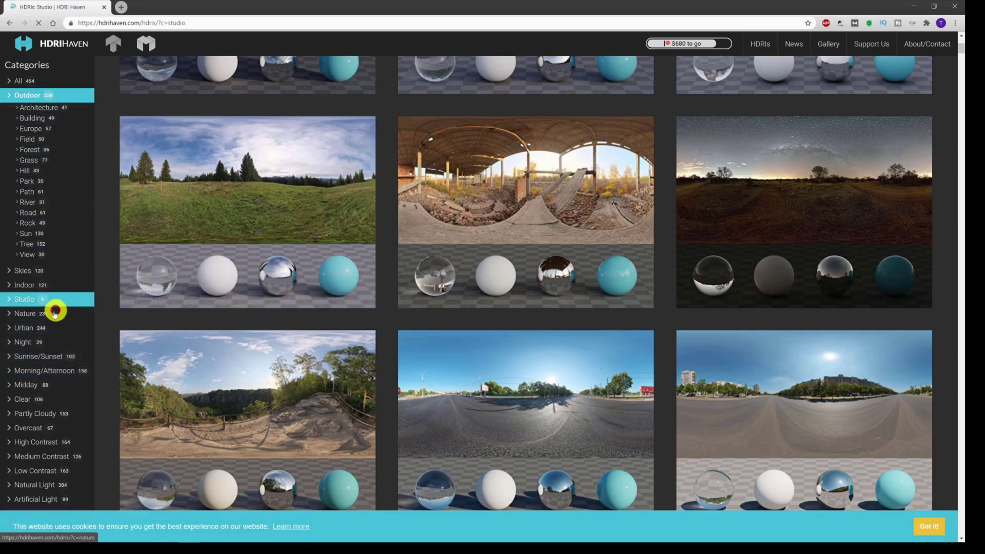
pyautogui.scroll(-3, 210, 356)
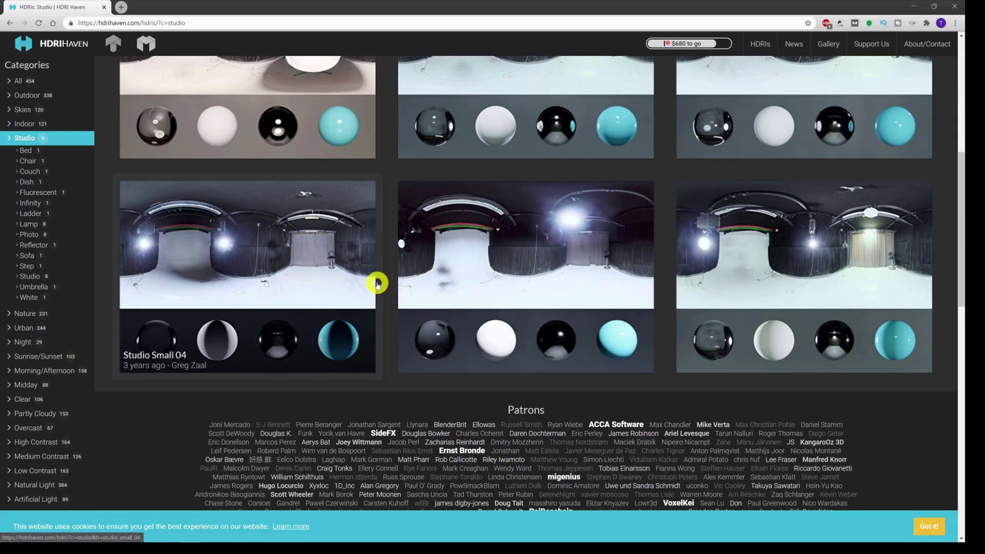
pyautogui.scroll(5, 367, 291)
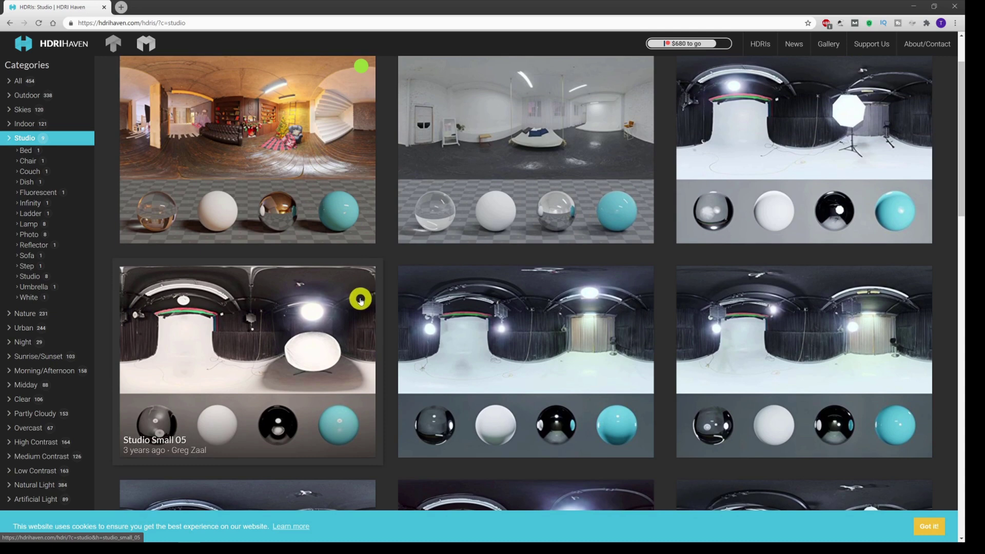
# - Open the Studio Small 05 HDRI page and review its download sizes and info
pyautogui.click(315, 318)
pyautogui.scroll(-9, 396, 330)
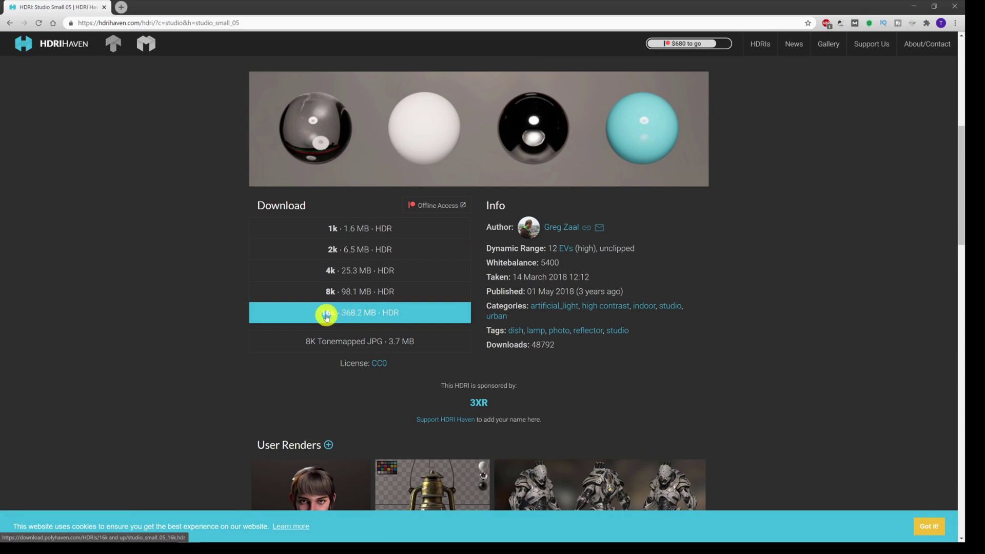
pyautogui.scroll(3, 319, 318)
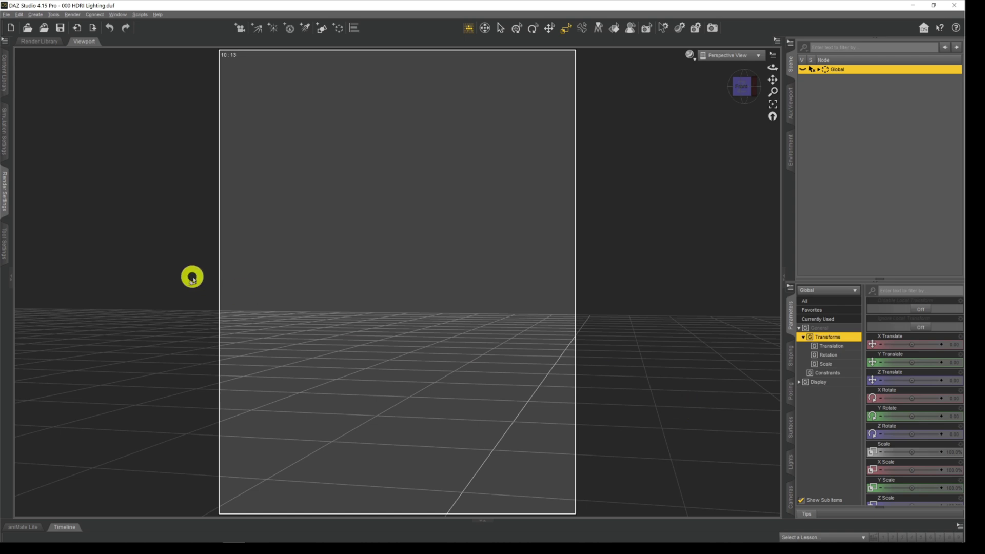
# - Load autumn_park_16k.hdr as the Environment Map in Render Settings
pyautogui.click(4, 188)
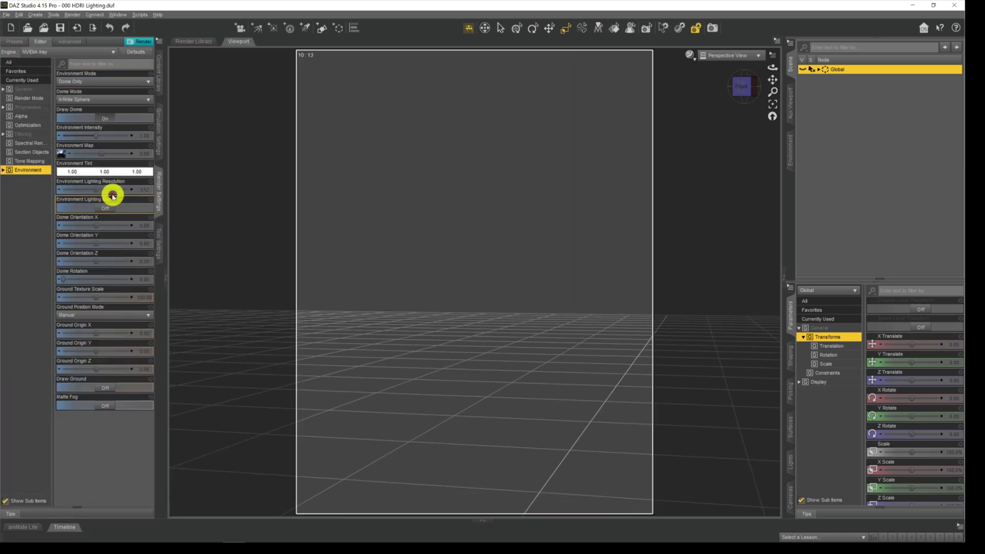
pyautogui.click(107, 82)
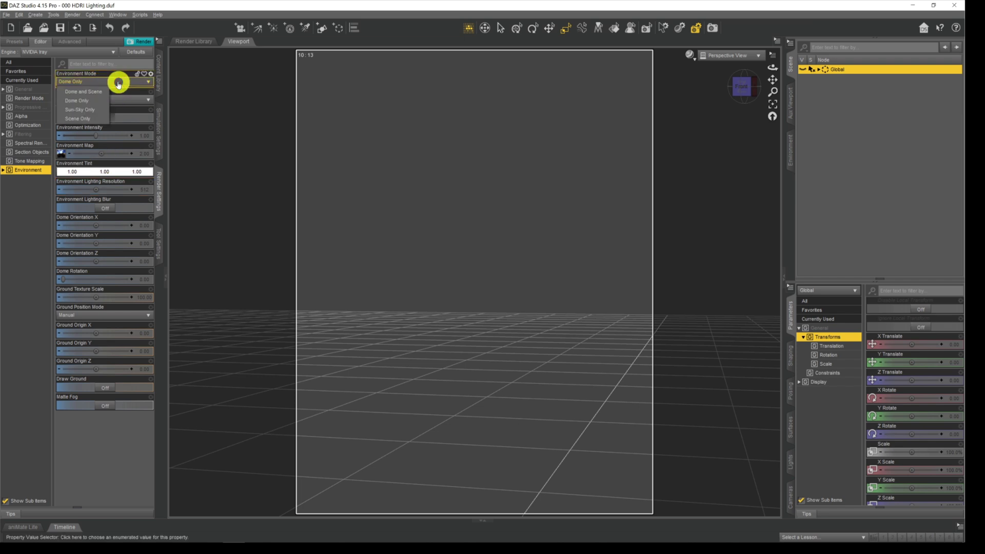
pyautogui.click(119, 84)
pyautogui.click(9, 210)
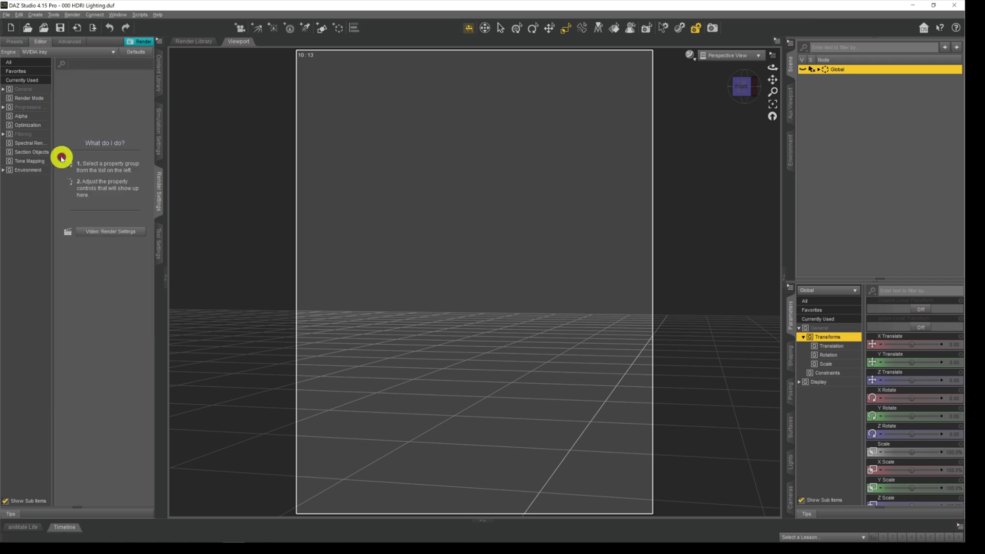
pyautogui.click(35, 173)
pyautogui.moveTo(61, 154)
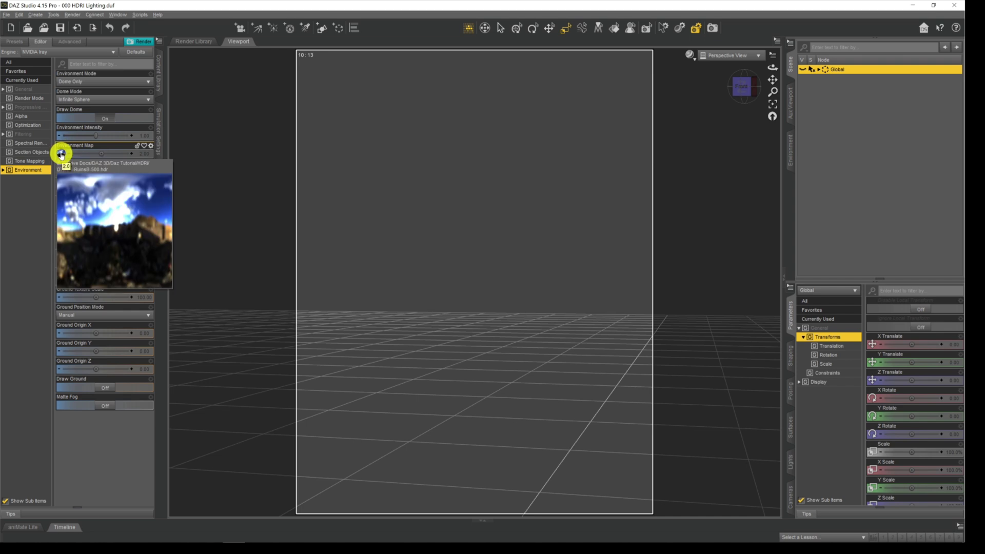
pyautogui.click(61, 154)
pyautogui.click(118, 5)
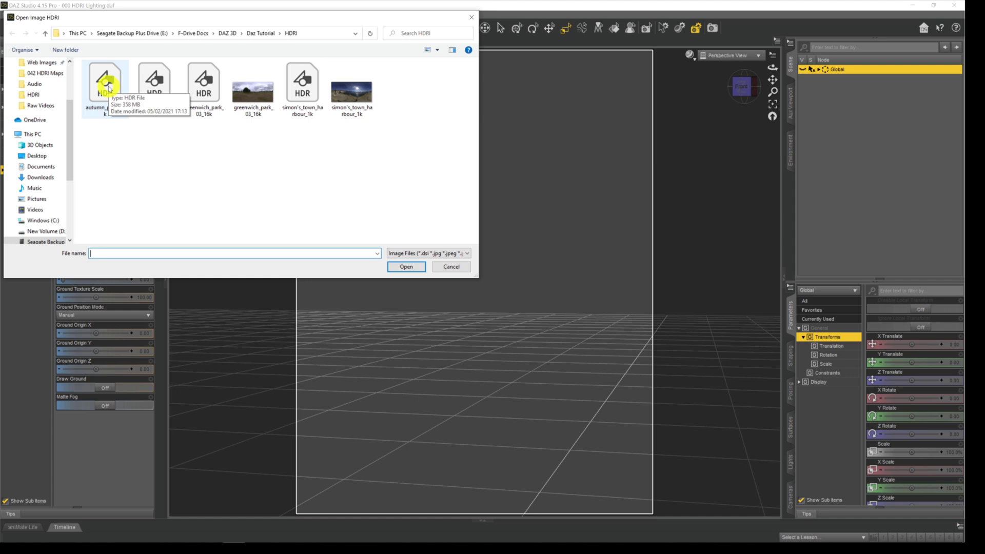
pyautogui.doubleClick(108, 88)
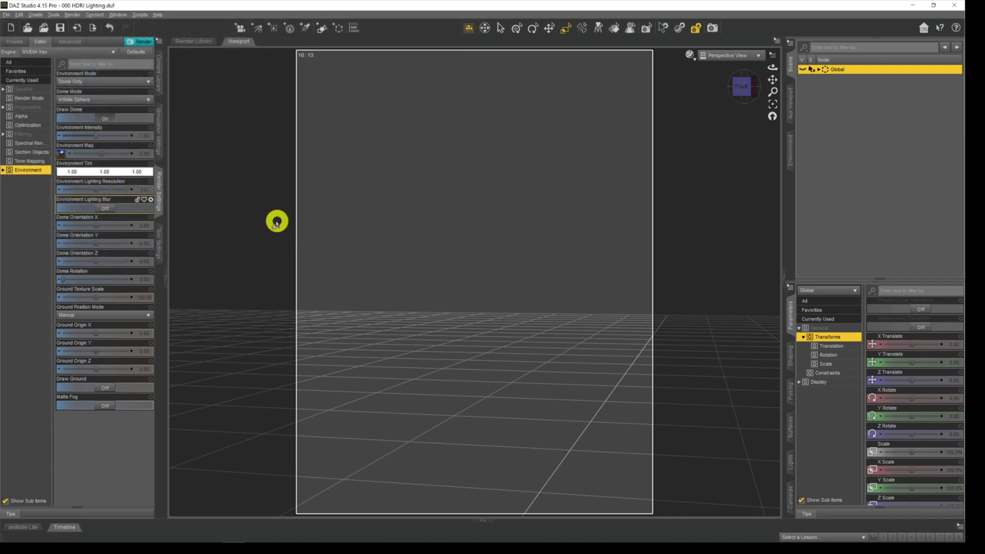
# - Preview the park backdrop with NVIDIA Iray and orbit the view toward the trees
pyautogui.moveTo(63, 154)
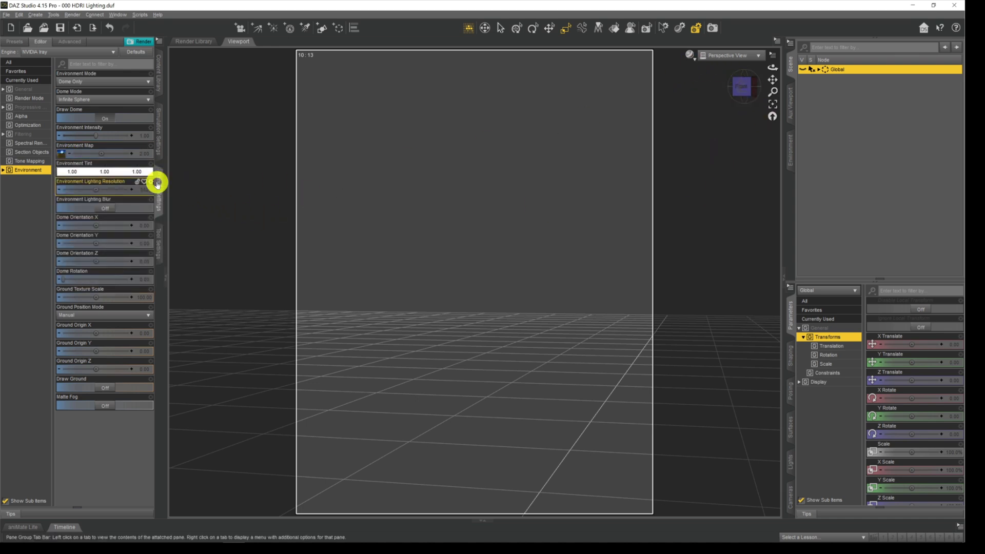
pyautogui.click(158, 183)
pyautogui.click(695, 60)
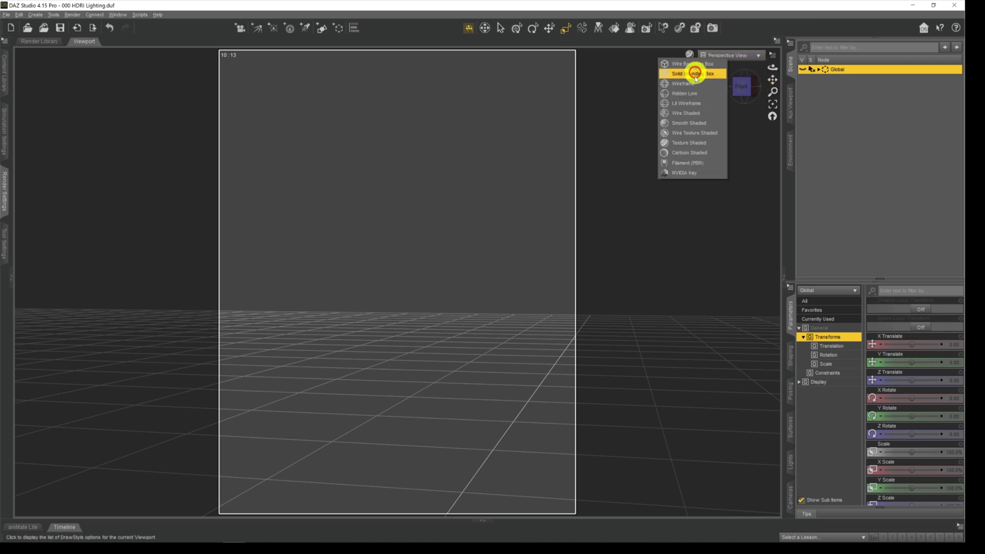
pyautogui.click(688, 169)
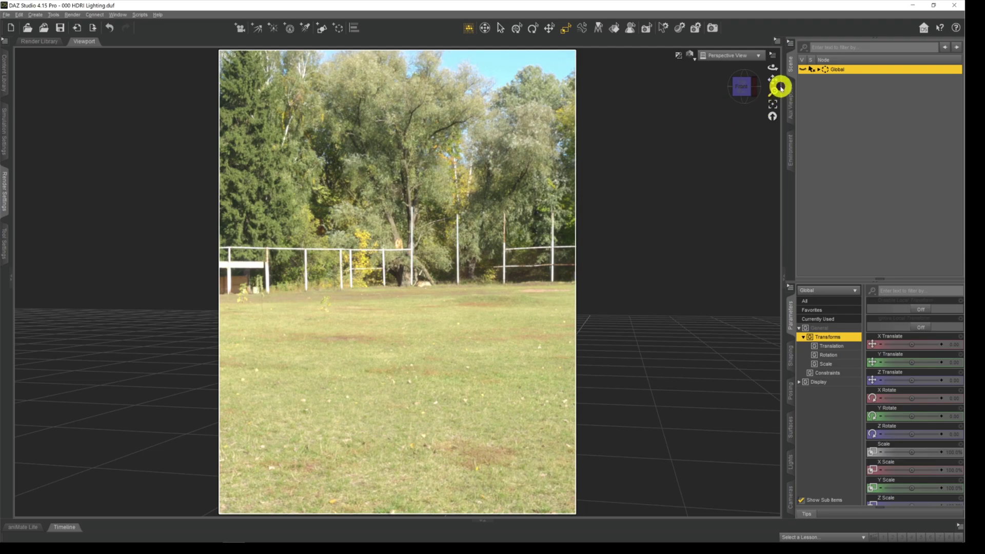
pyautogui.moveTo(772, 71); pyautogui.dragTo(773, 70)
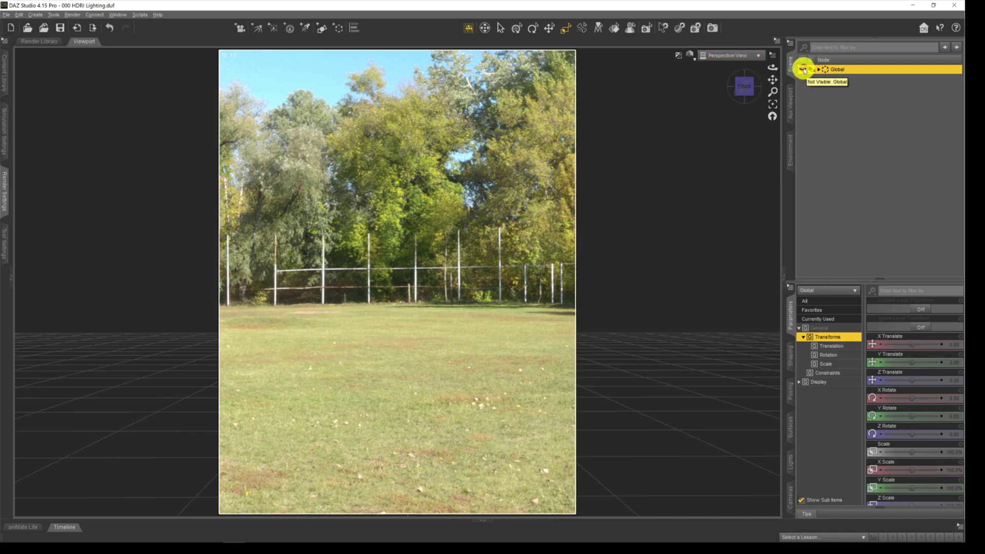
# - Turn on visibility for Global in the Scene pane so the figure appears in the park
pyautogui.click(803, 70)
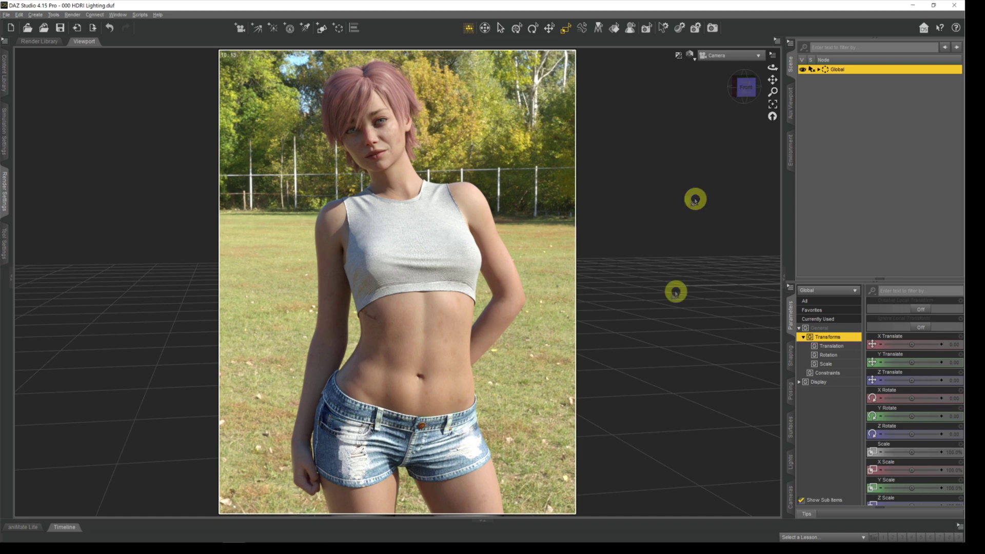
# - Show Render Settings' Environment group, with Dome Only mode and Infinite Sphere dome
pyautogui.click(3, 189)
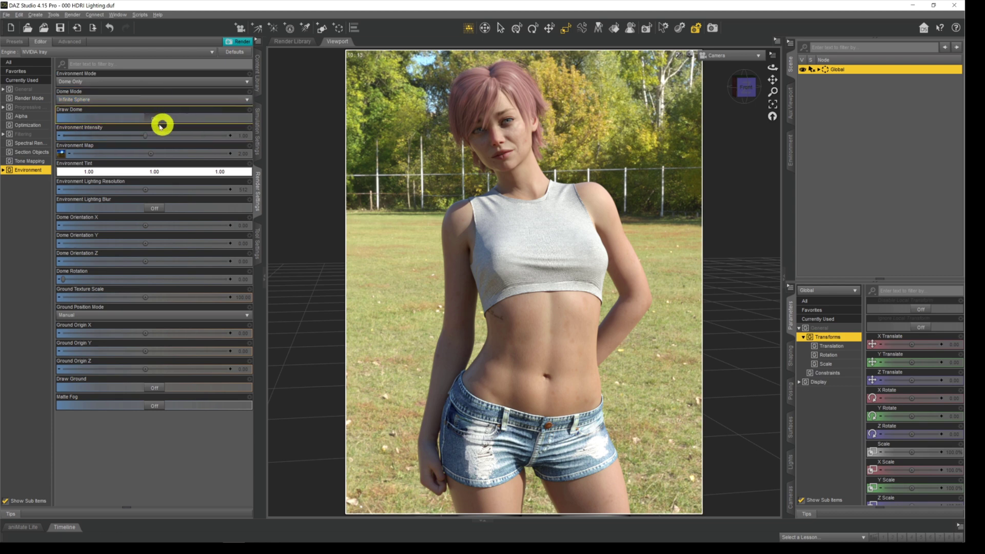
pyautogui.click(164, 114)
pyautogui.click(149, 117)
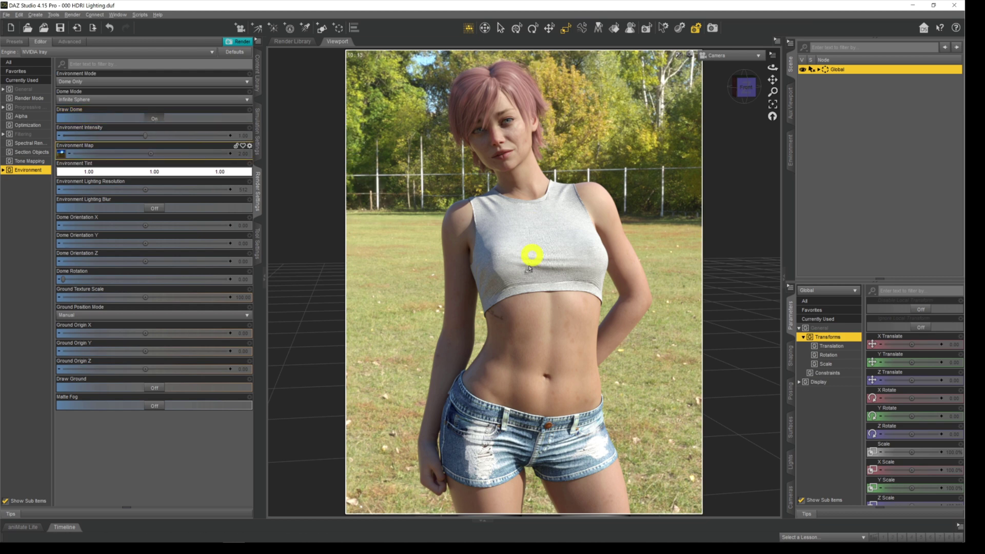
pyautogui.click(155, 119)
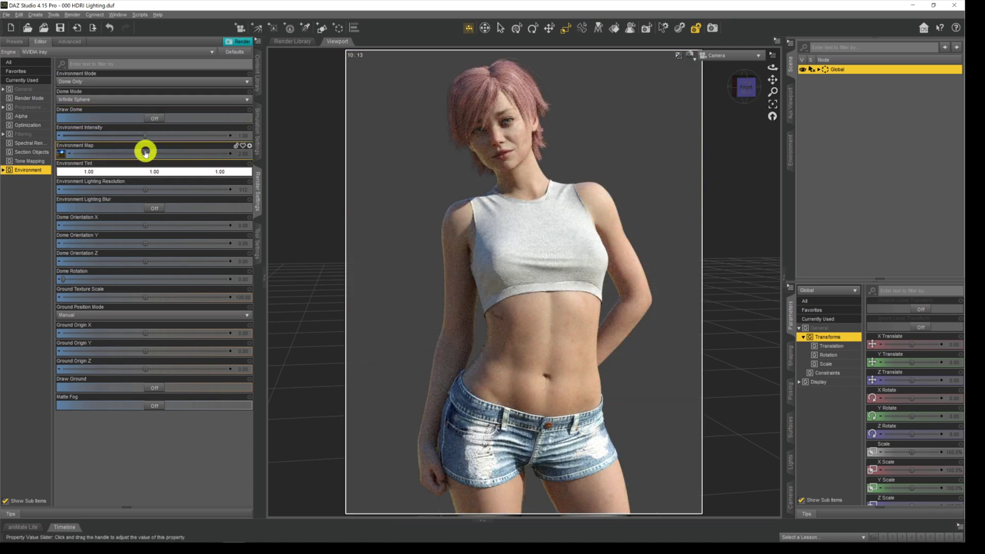
pyautogui.click(153, 119)
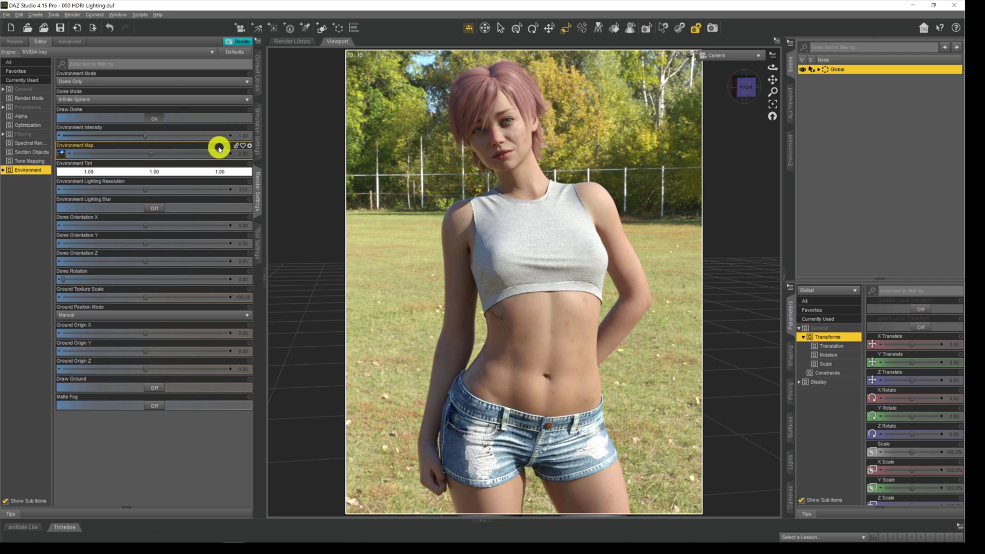
# - Set Environment Intensity to 1 (after briefly trying 2) and Environment Map strength to 4
pyautogui.click(243, 136)
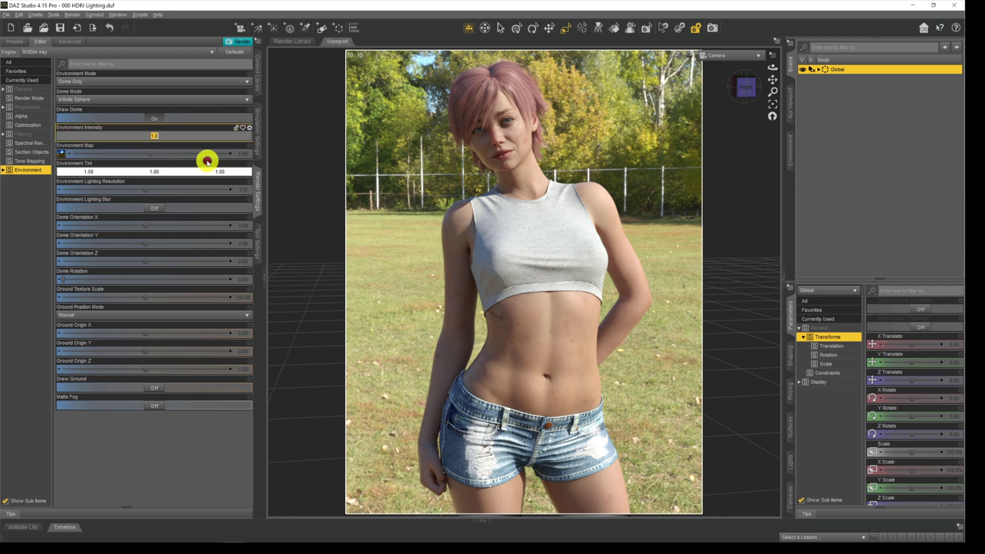
pyautogui.write('2')
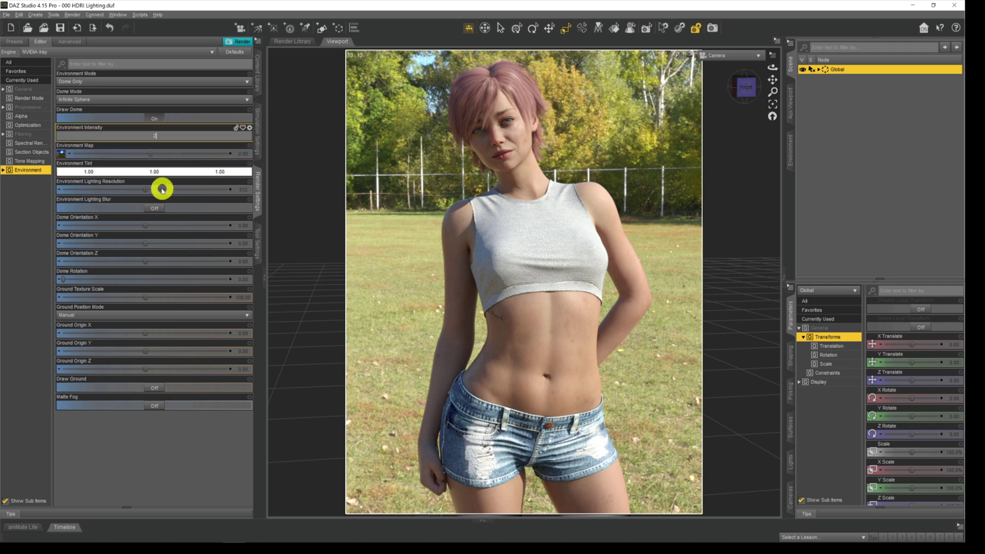
pyautogui.press('Return')
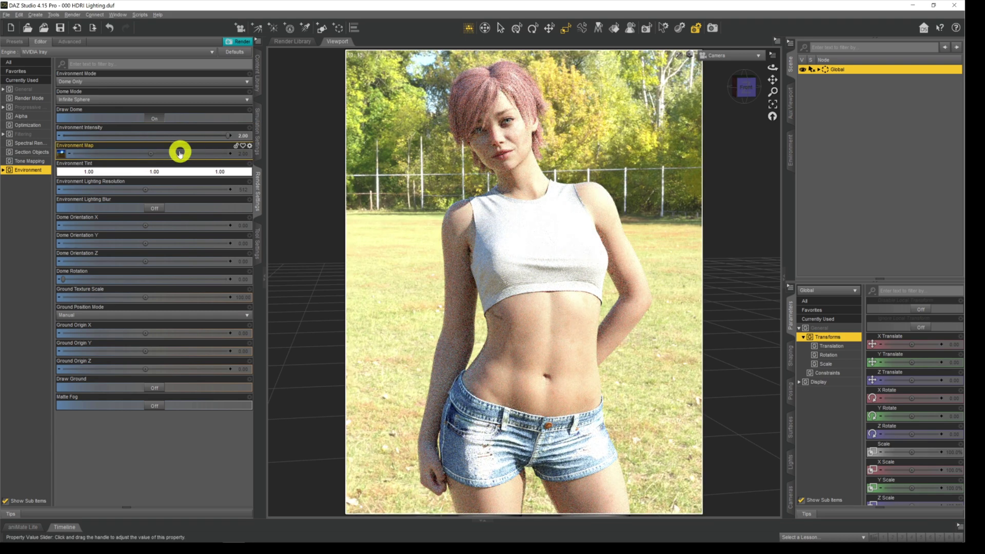
pyautogui.doubleClick(240, 135)
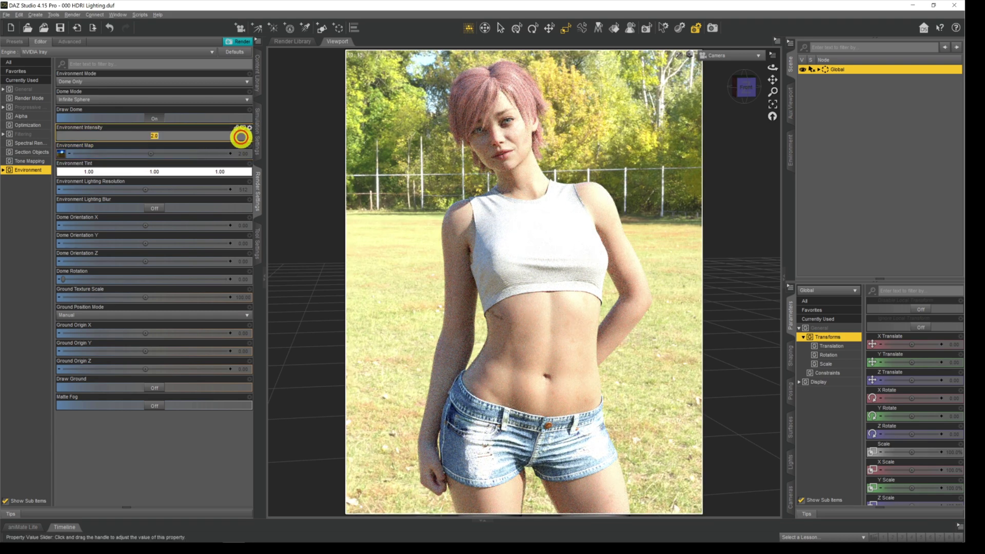
pyautogui.write('1')
pyautogui.press('Return')
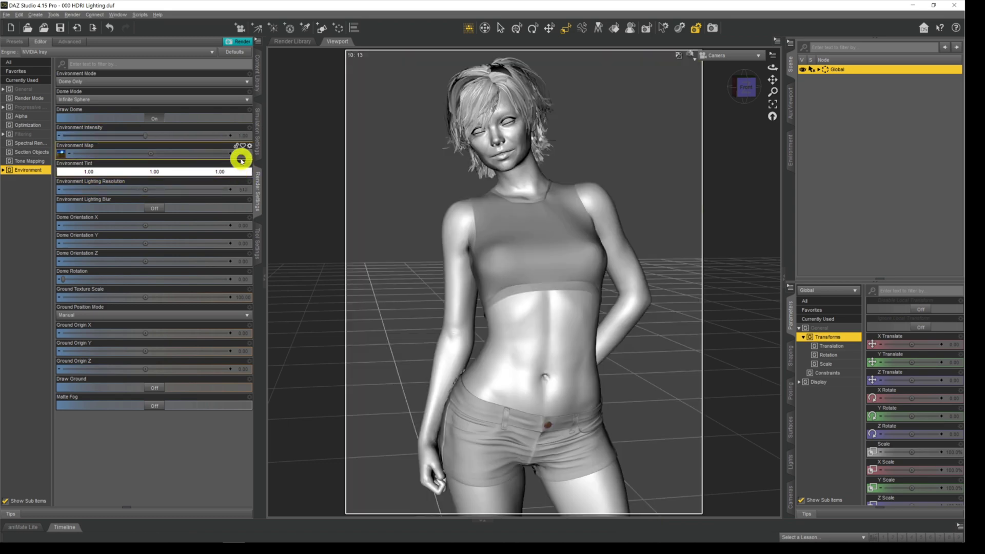
pyautogui.click(243, 154)
pyautogui.write('4')
pyautogui.press('Return')
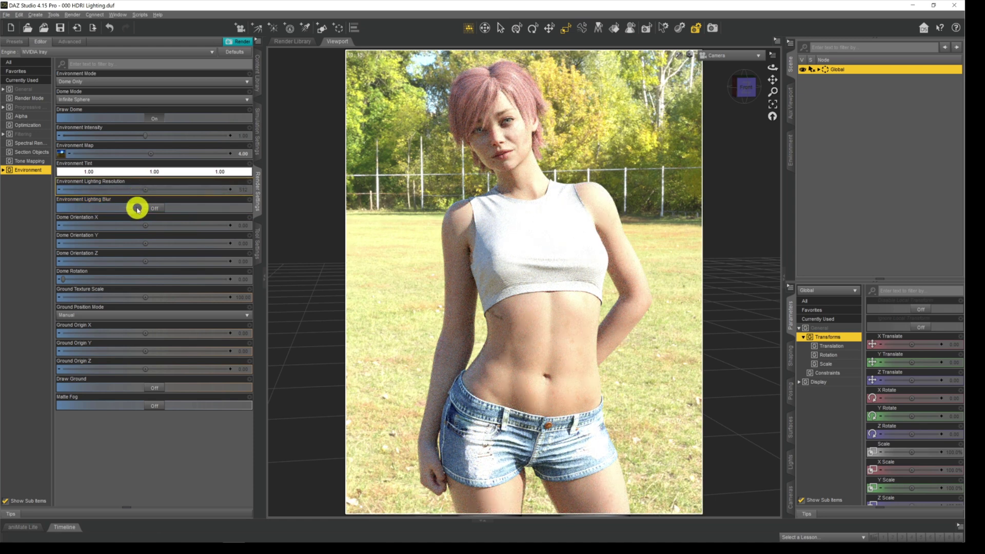
pyautogui.click(231, 152)
pyautogui.click(173, 153)
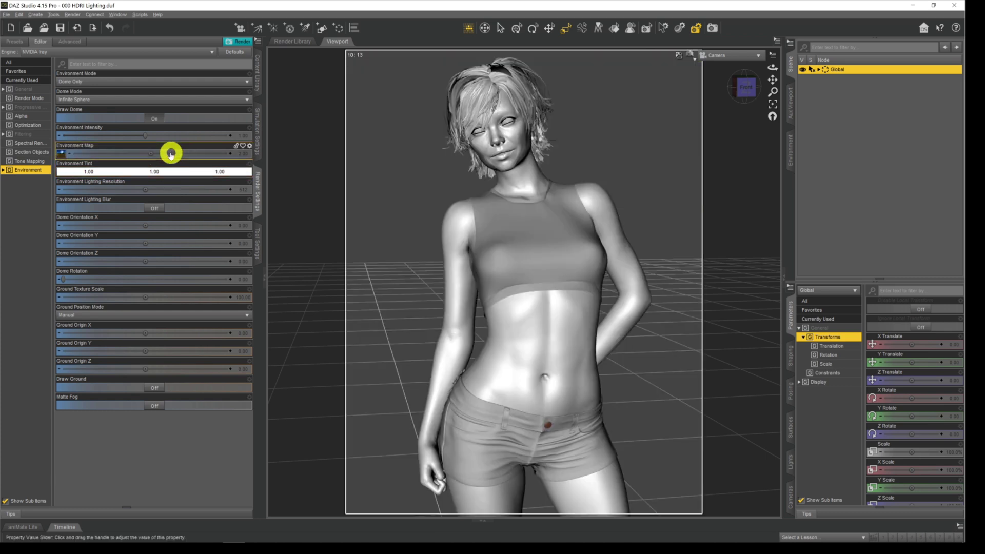
pyautogui.click(129, 173)
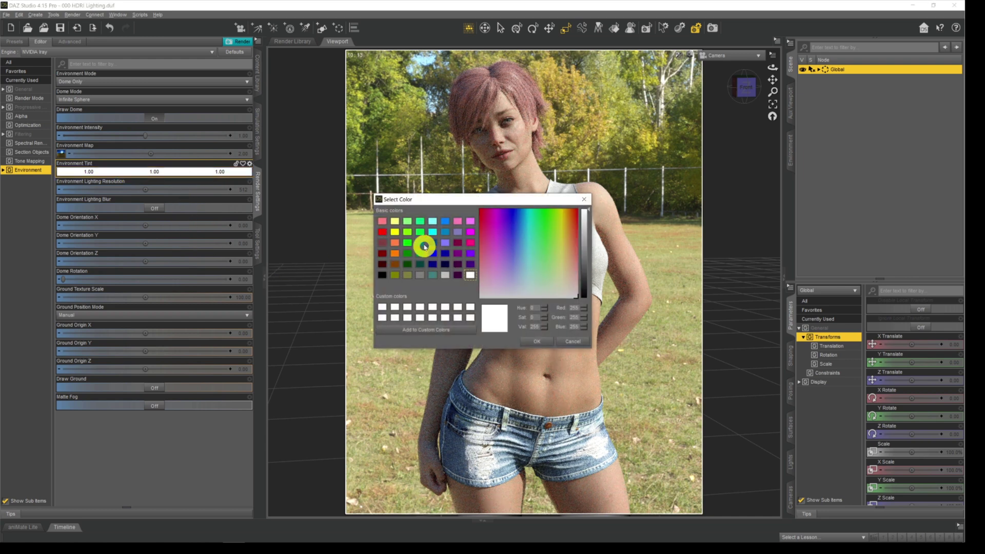
pyautogui.click(425, 232)
pyautogui.click(539, 339)
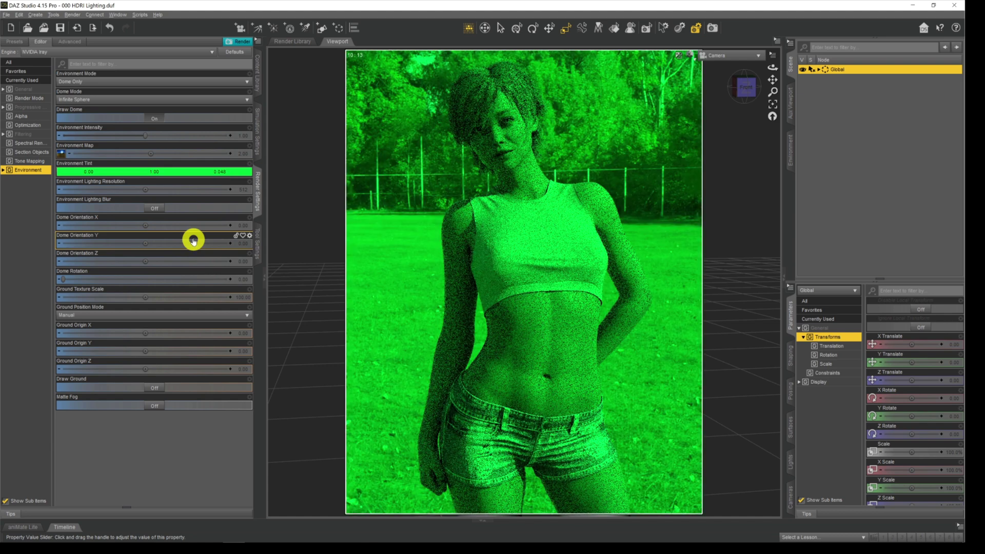
pyautogui.click(190, 173)
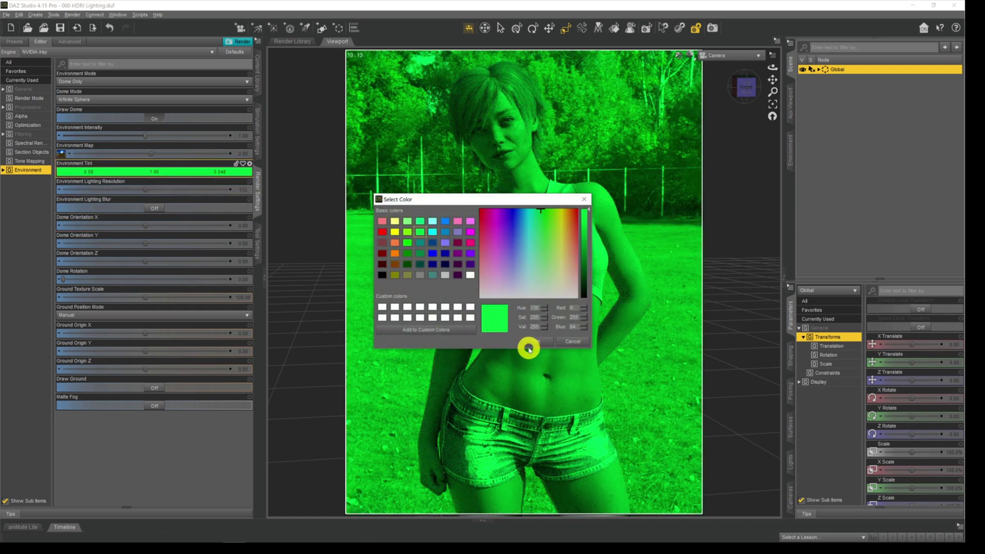
pyautogui.click(472, 276)
pyautogui.click(537, 343)
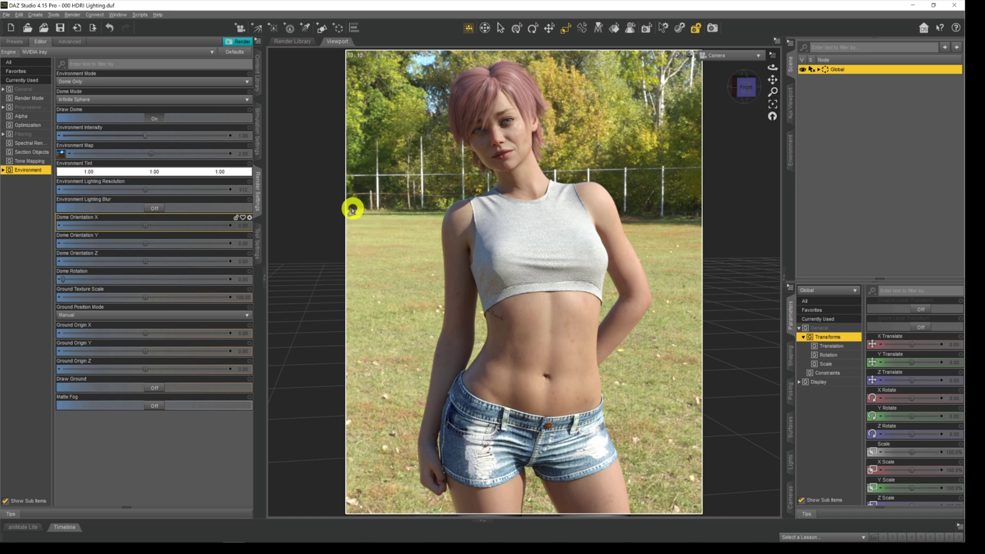
# - Select the scene Camera under Global and switch its Depth of Field to On
pyautogui.click(818, 69)
pyautogui.click(843, 105)
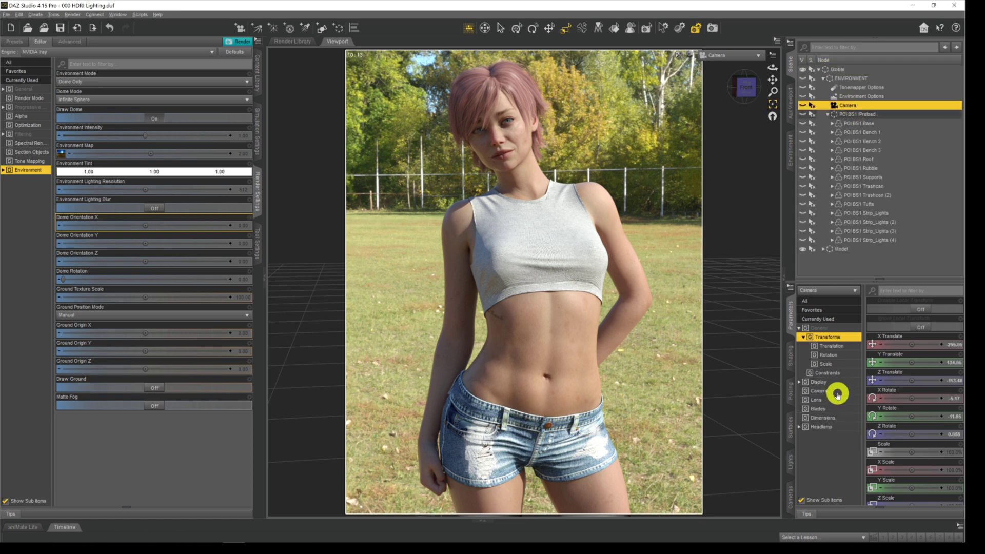
pyautogui.click(836, 391)
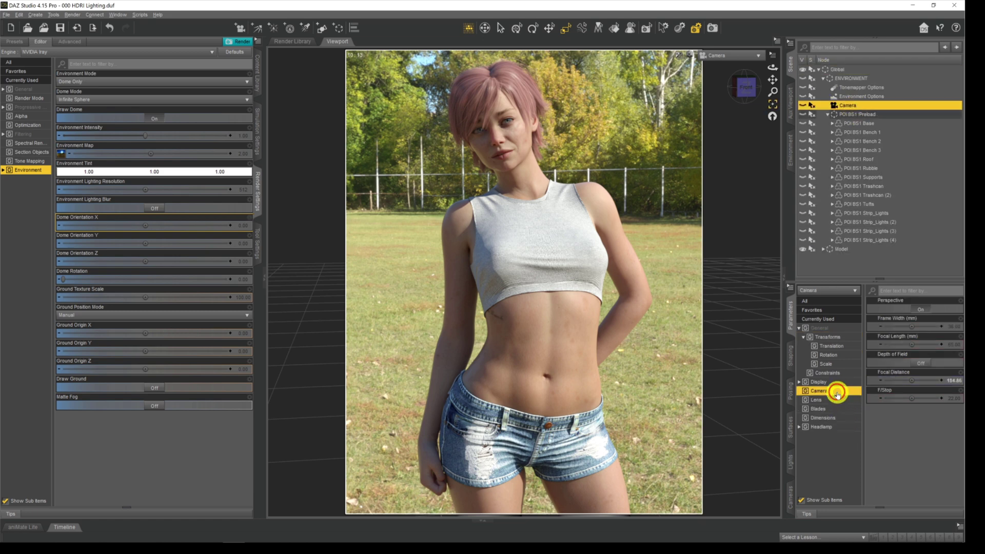
pyautogui.click(919, 362)
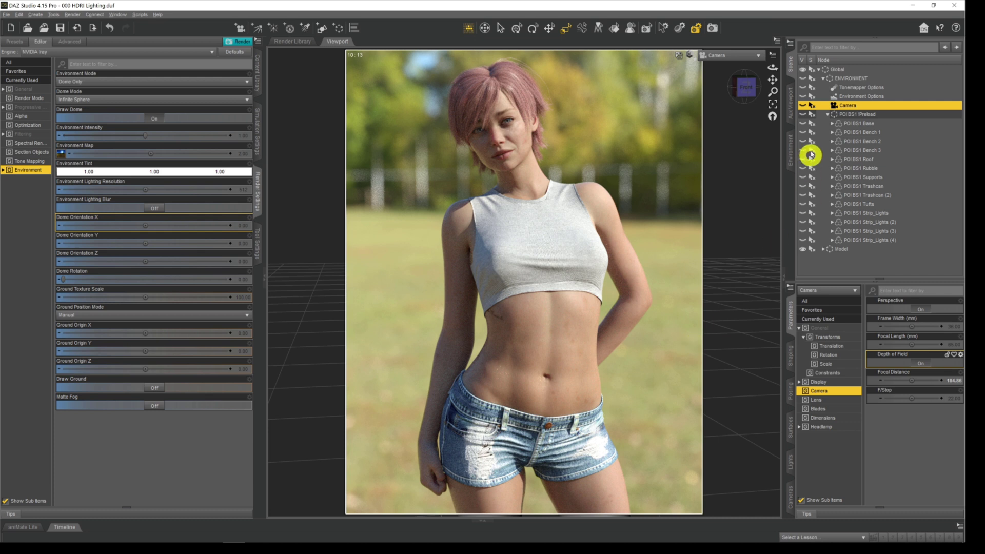
pyautogui.click(817, 71)
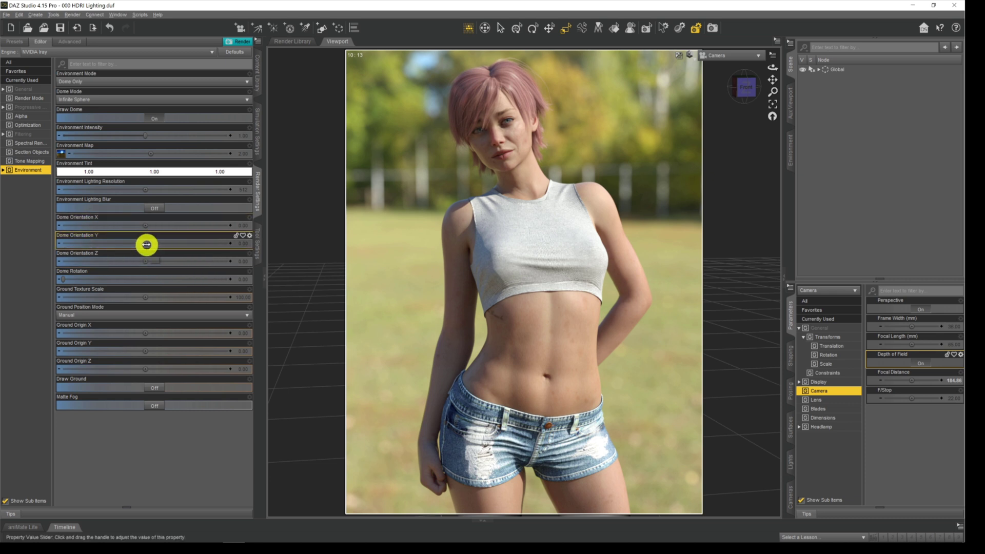
pyautogui.moveTo(146, 250); pyautogui.dragTo(145, 250)
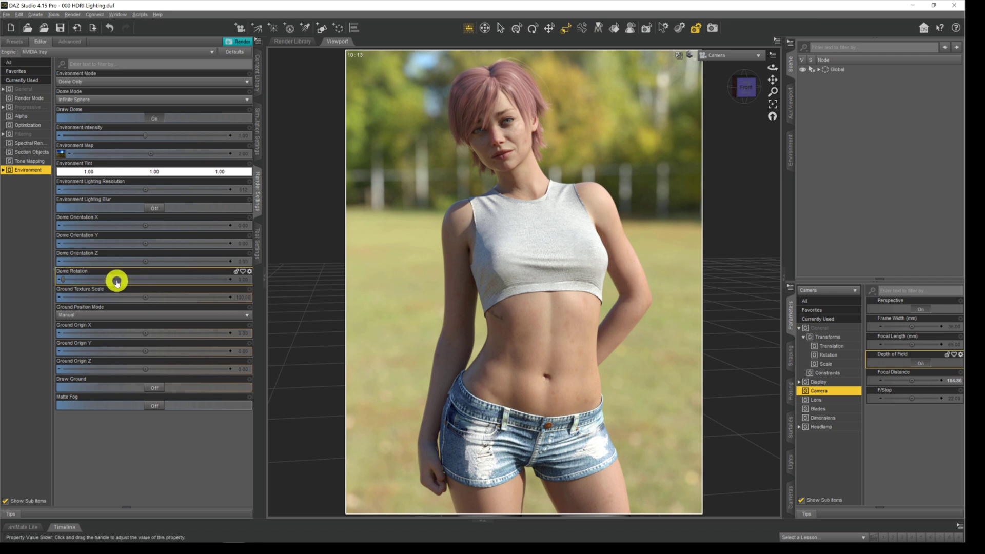
pyautogui.moveTo(113, 284)
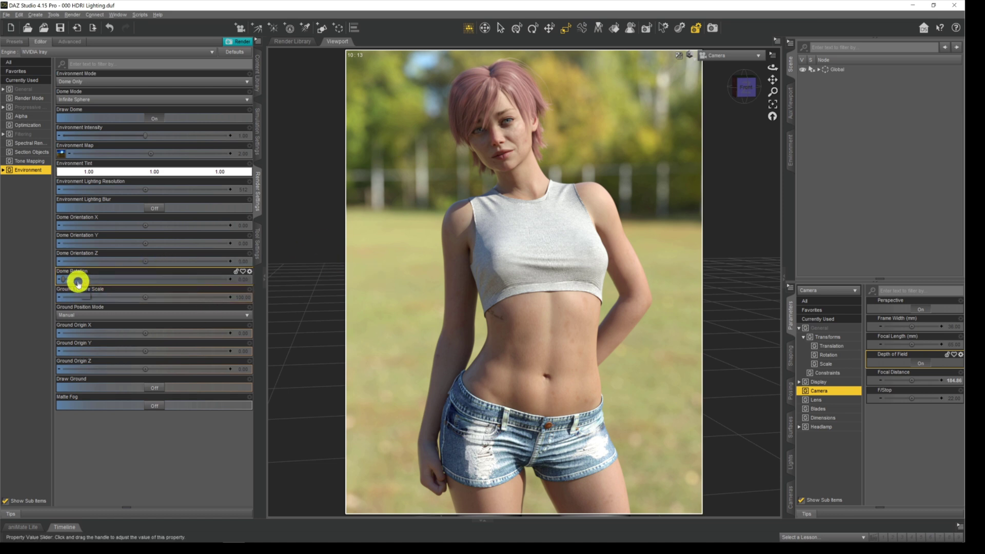
pyautogui.click(241, 282)
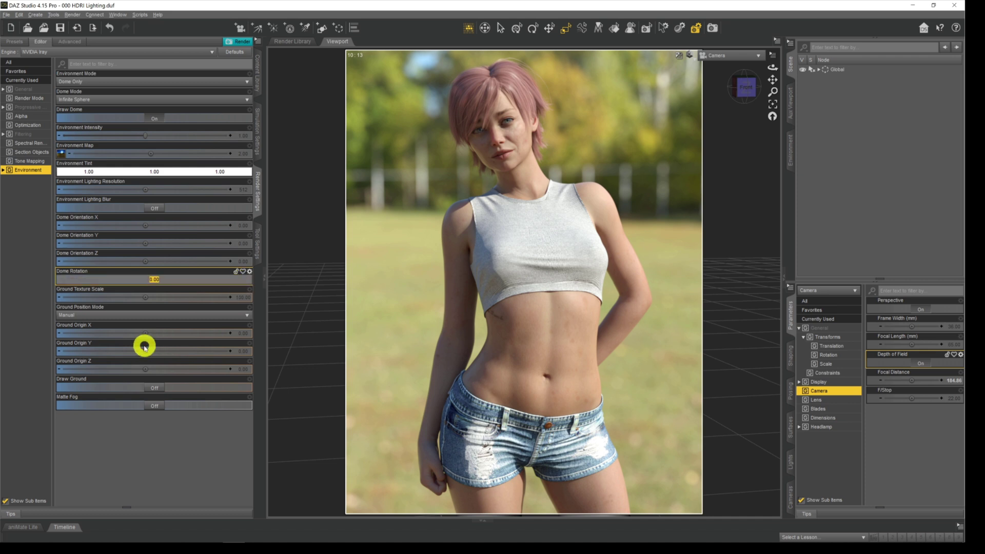
pyautogui.write('15')
pyautogui.press('Return')
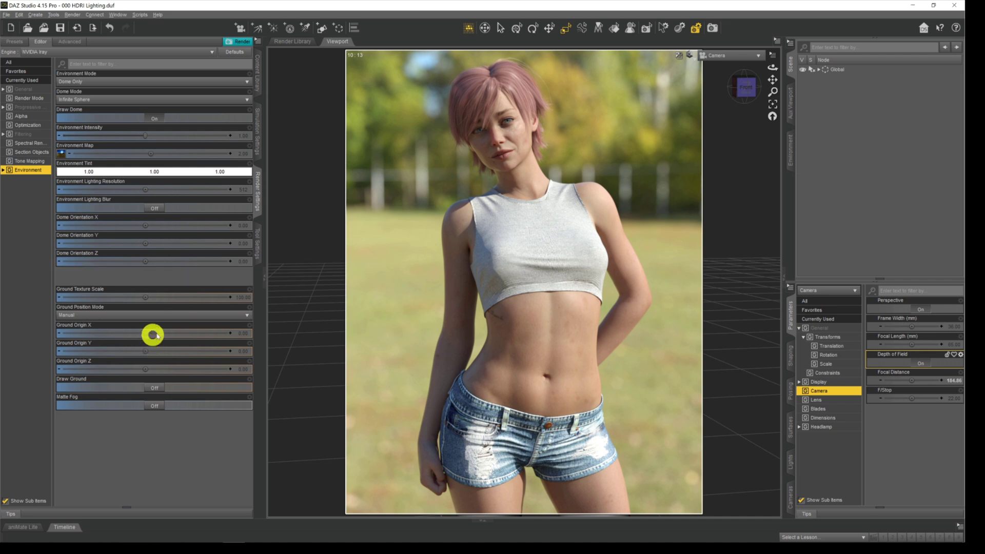
pyautogui.click(241, 281)
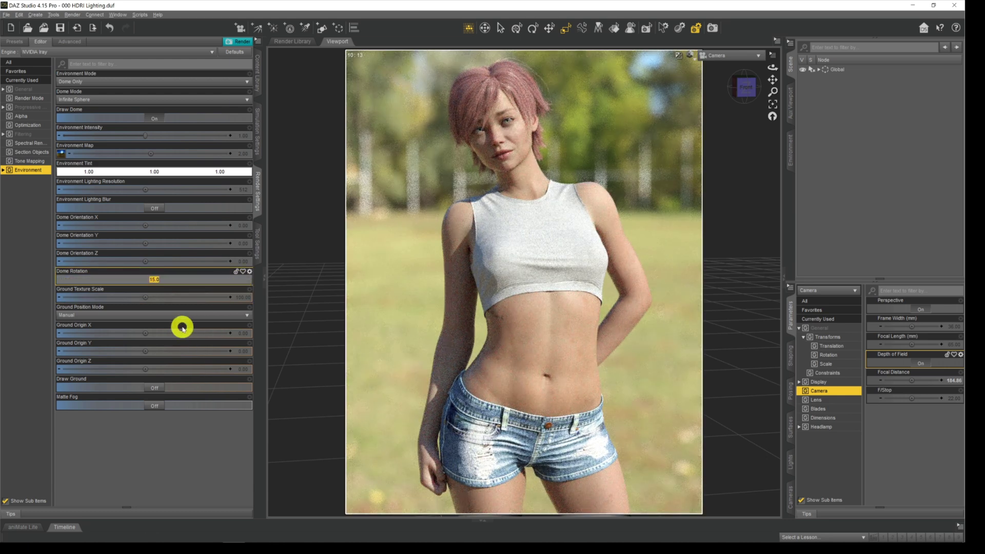
pyautogui.write('30')
pyautogui.press('Return')
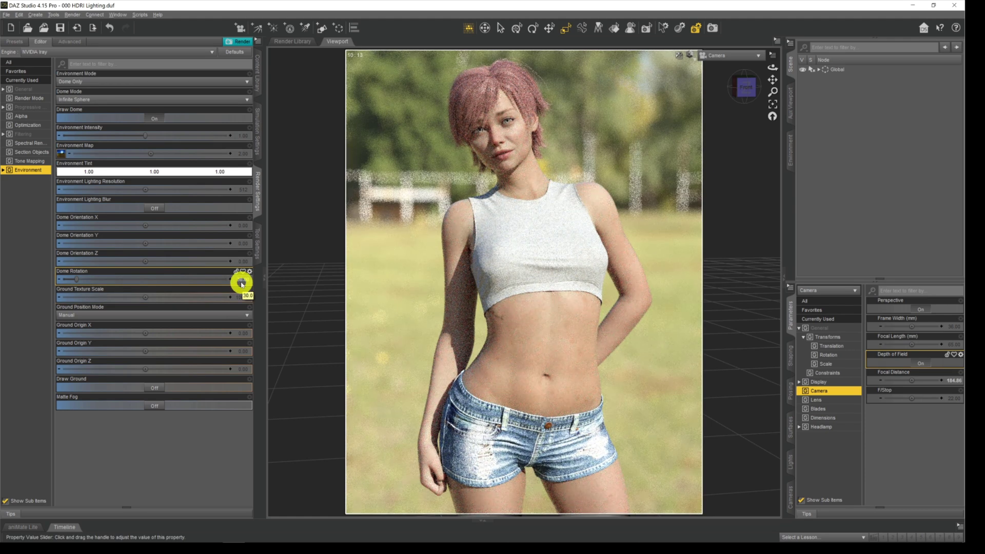
pyautogui.write('45')
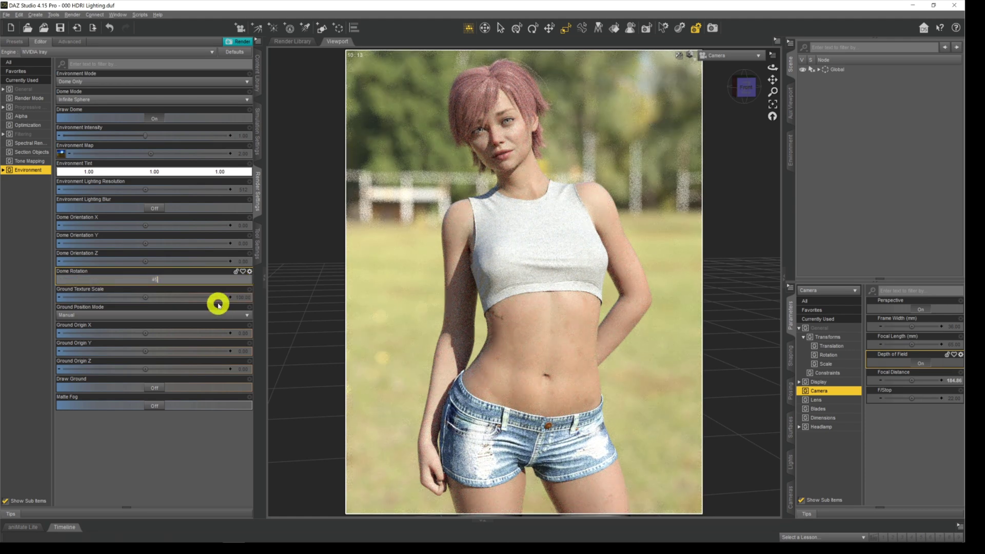
pyautogui.press('Return')
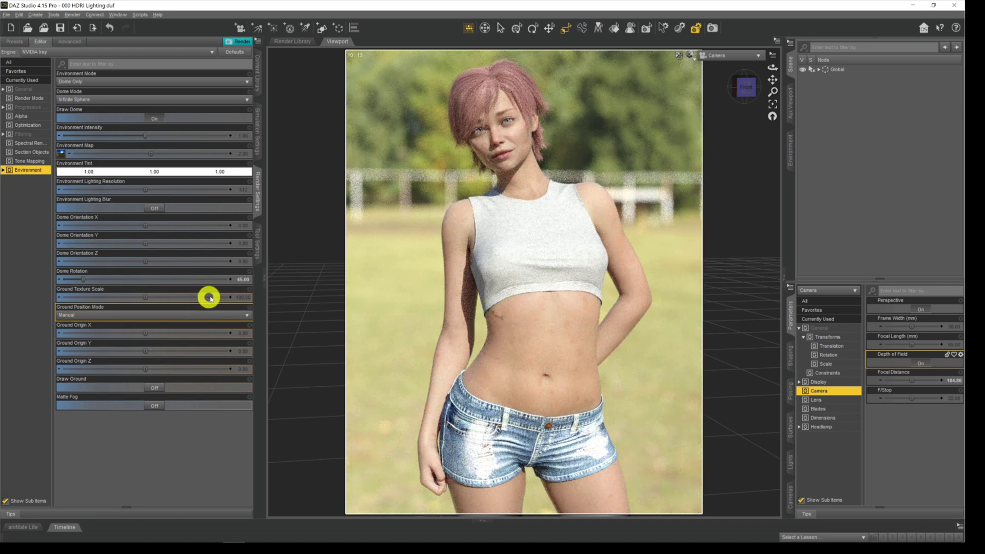
pyautogui.click(244, 280)
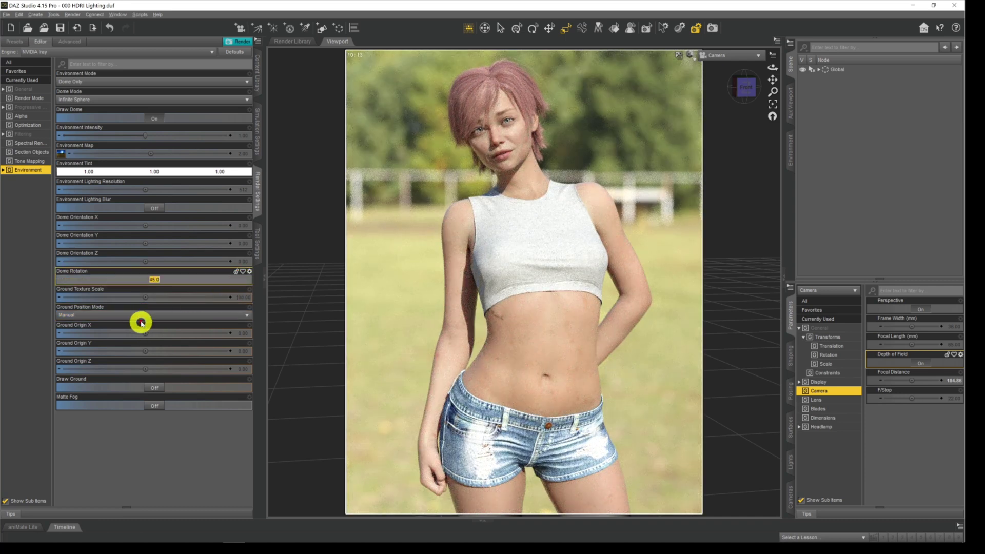
pyautogui.write('0')
pyautogui.press('Return')
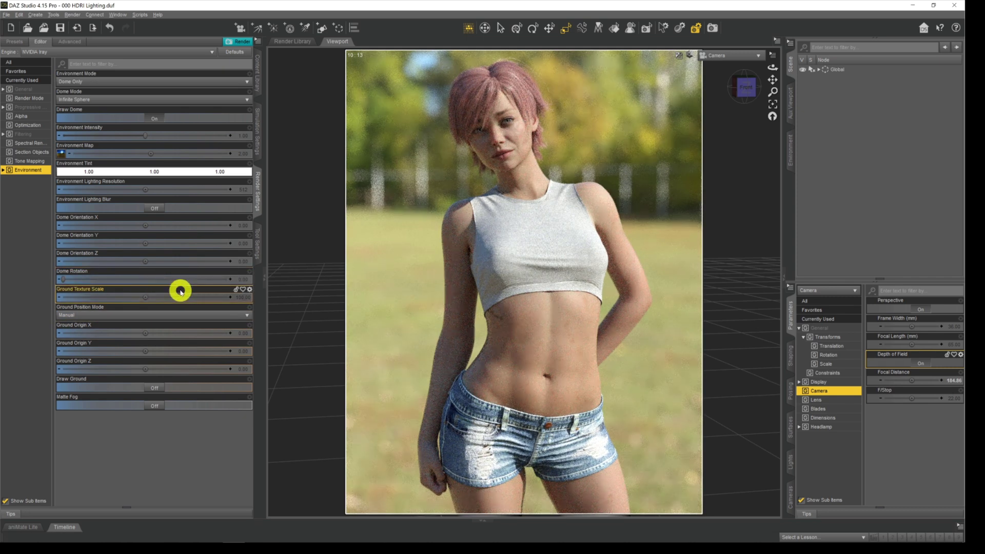
pyautogui.moveTo(182, 294)
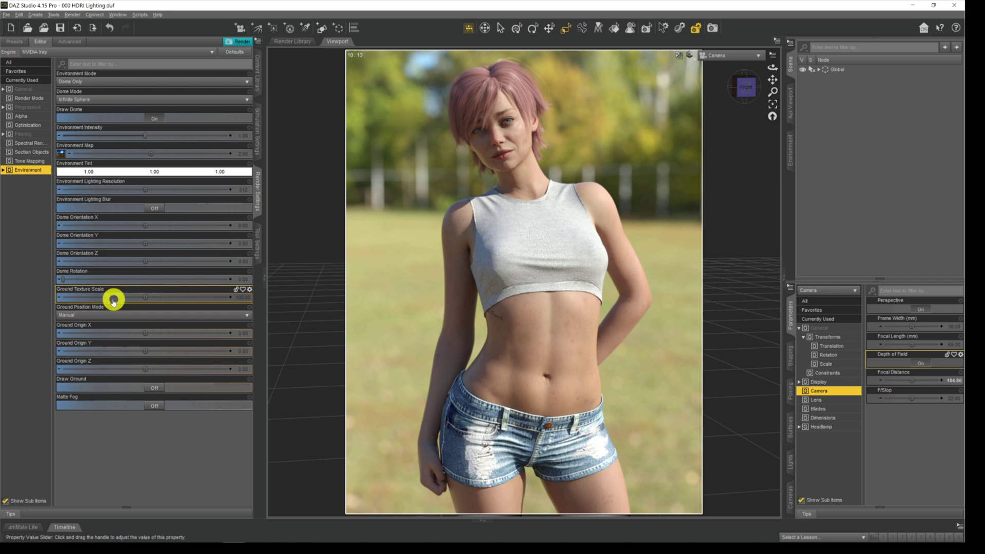
pyautogui.moveTo(113, 302)
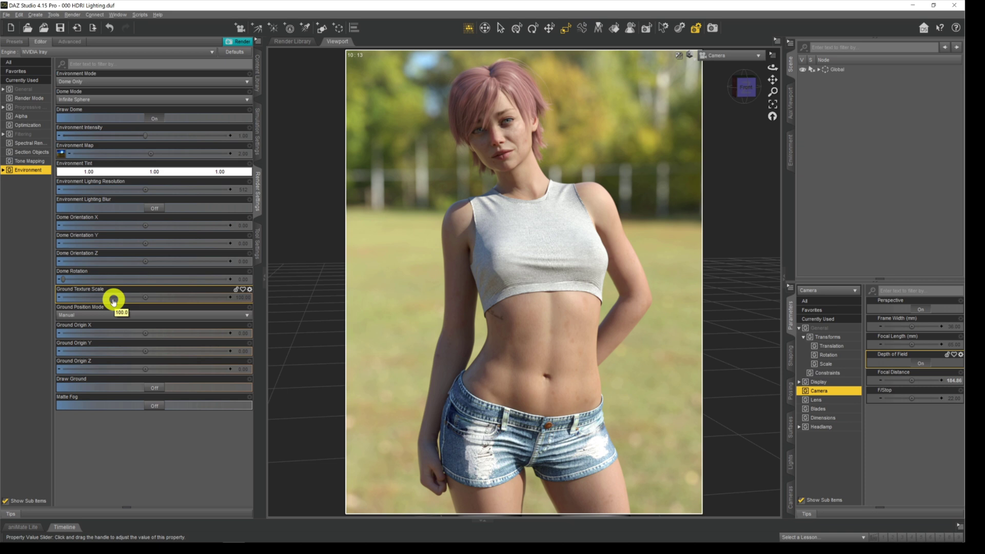